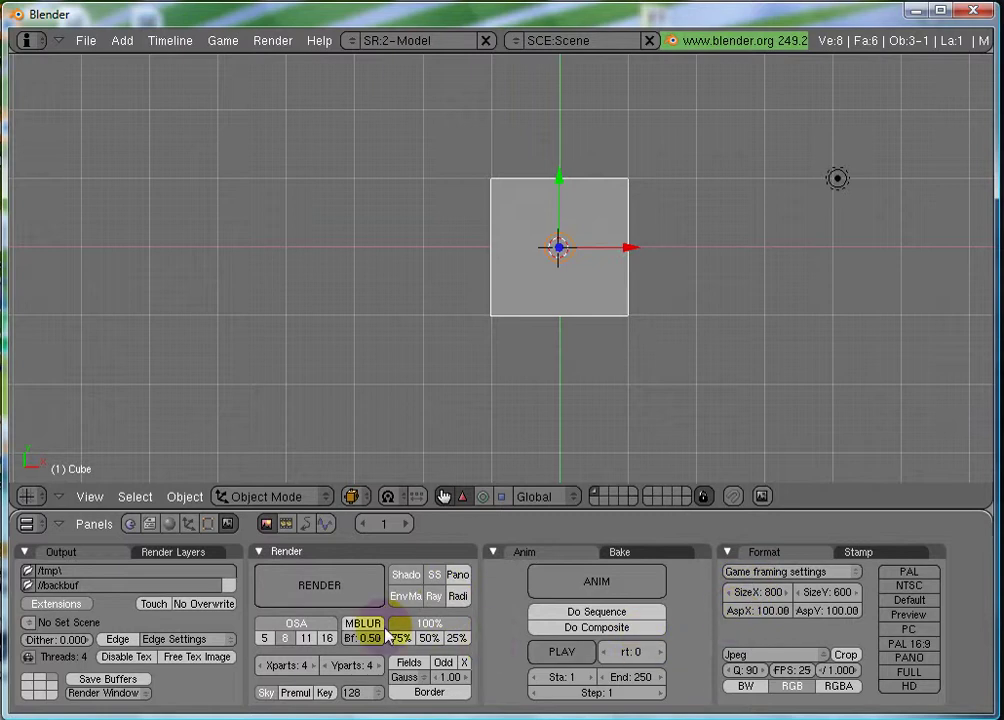
# Browse the Script, Material, Object, Editing and Scene button panels, ending on Editing.
pyautogui.click(149, 524)
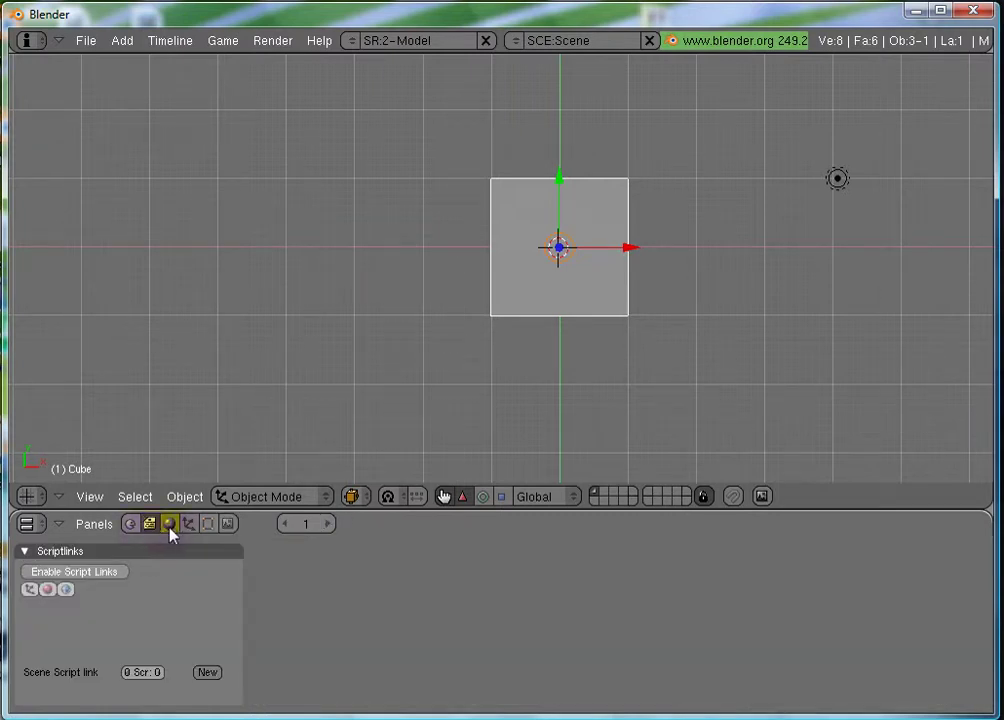
pyautogui.click(170, 534)
pyautogui.click(190, 527)
pyautogui.click(208, 525)
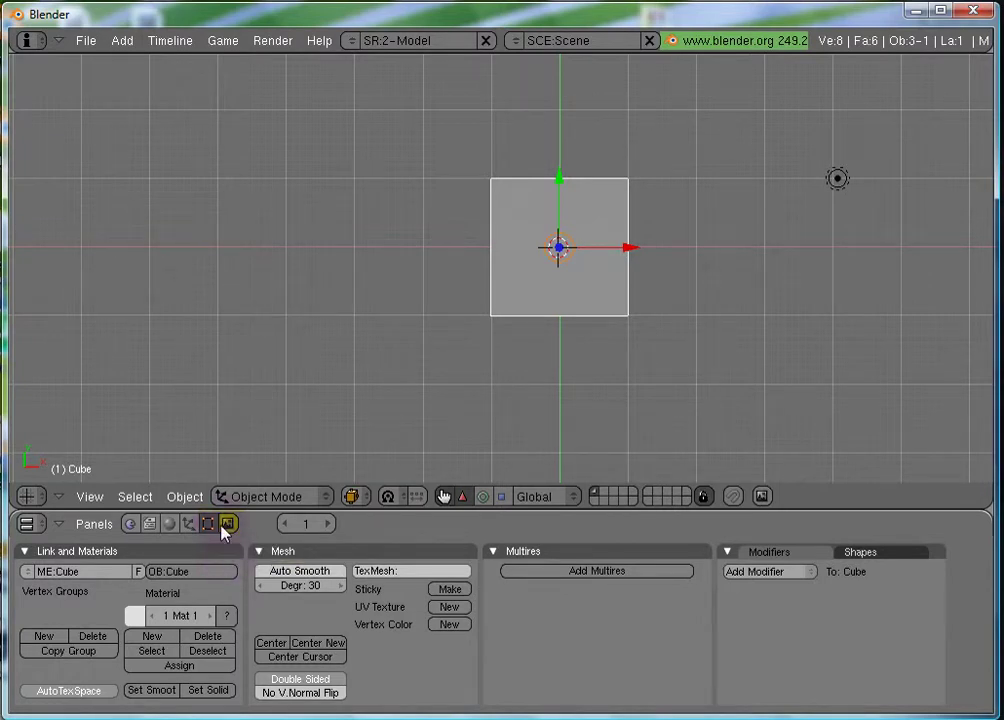
pyautogui.click(225, 527)
pyautogui.click(208, 526)
pyautogui.click(218, 549)
# From the Scene render settings, render the current frame twice, closing each render window.
pyautogui.click(230, 527)
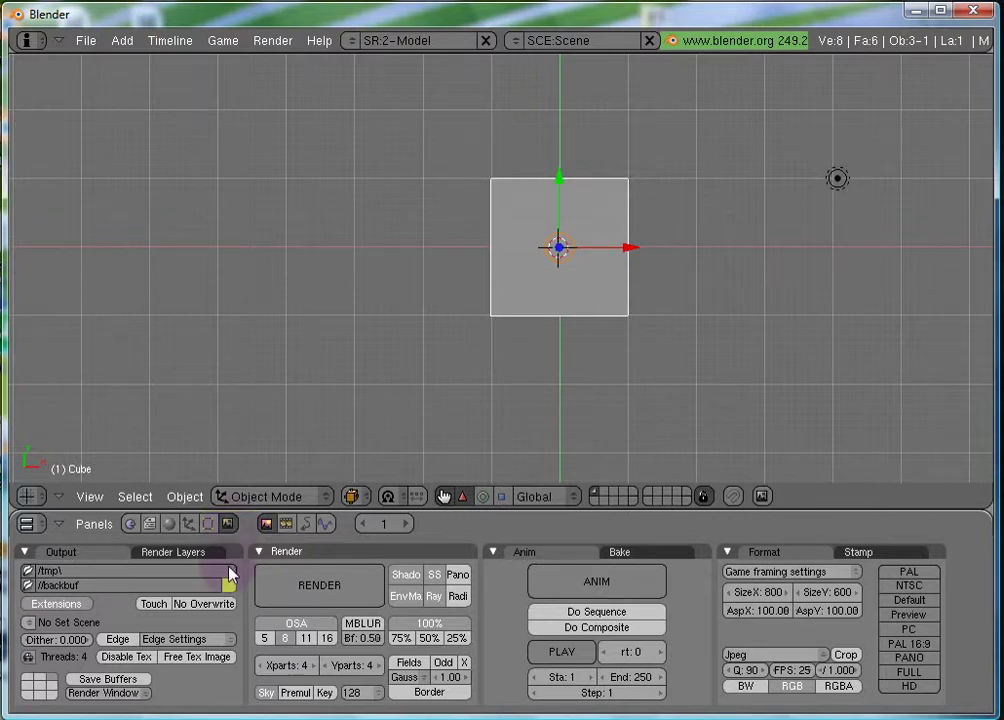
pyautogui.click(366, 585)
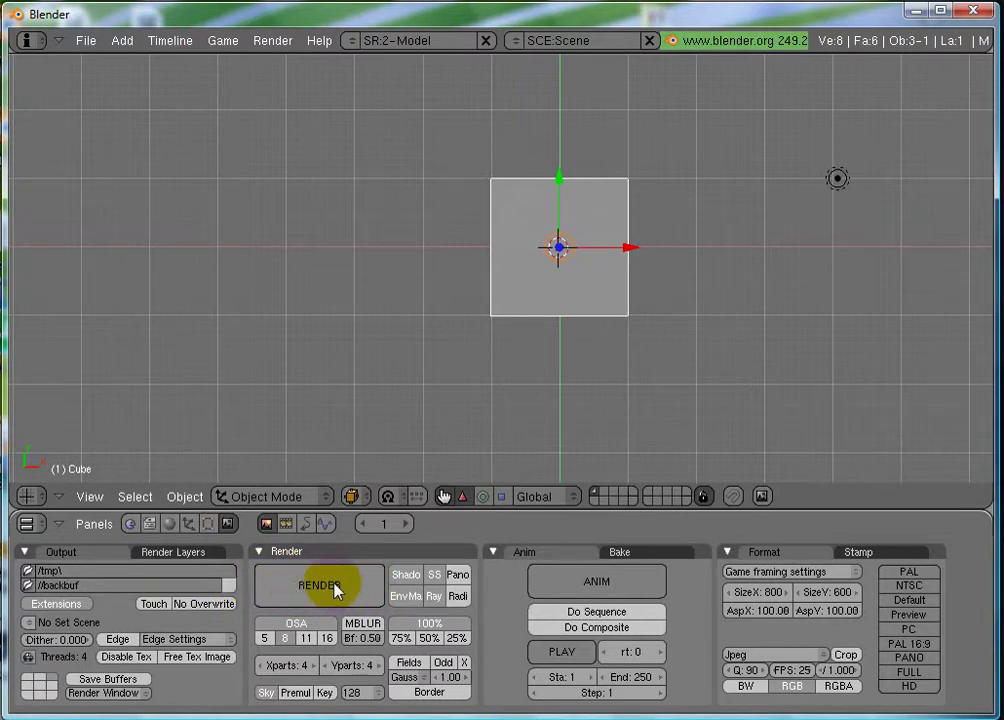
pyautogui.click(335, 591)
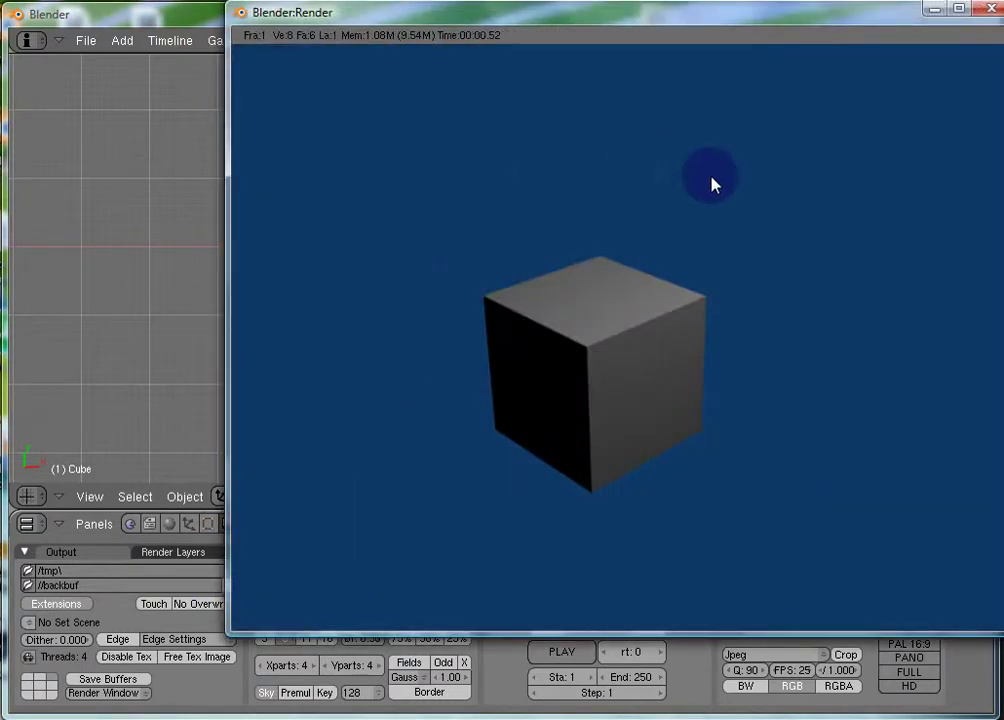
pyautogui.moveTo(661, 20); pyautogui.dragTo(455, 73)
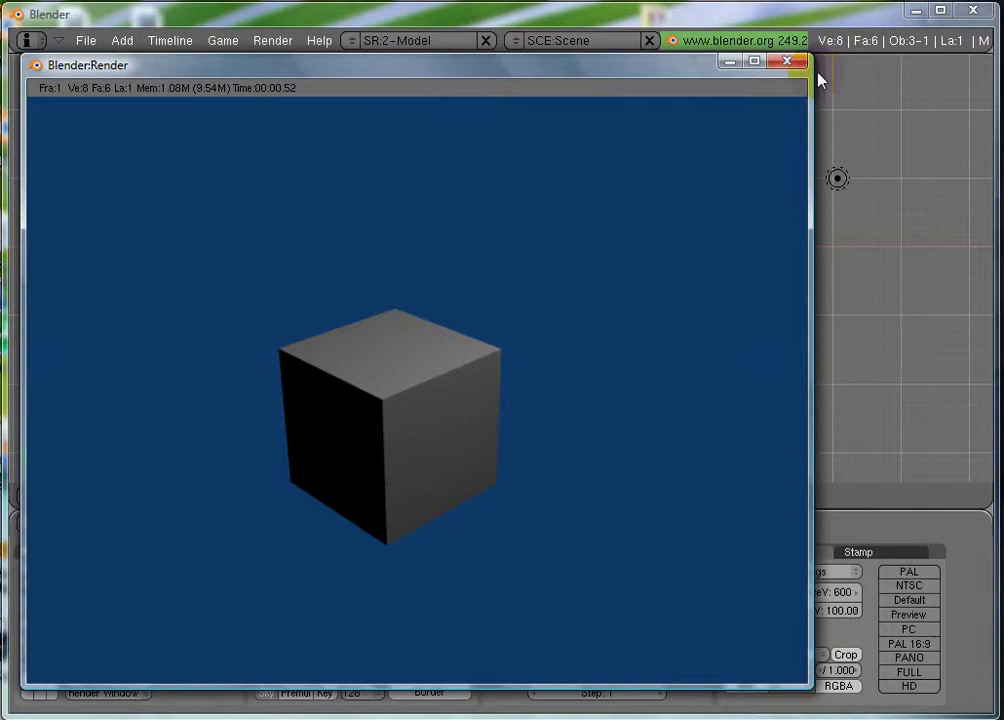
pyautogui.click(787, 61)
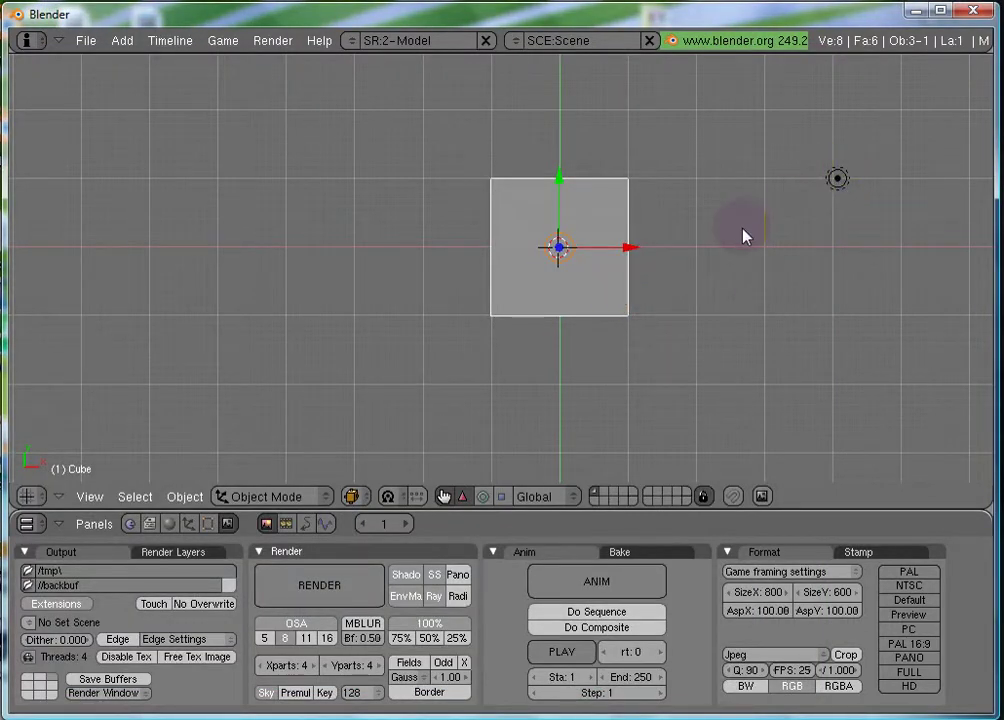
pyautogui.click(316, 581)
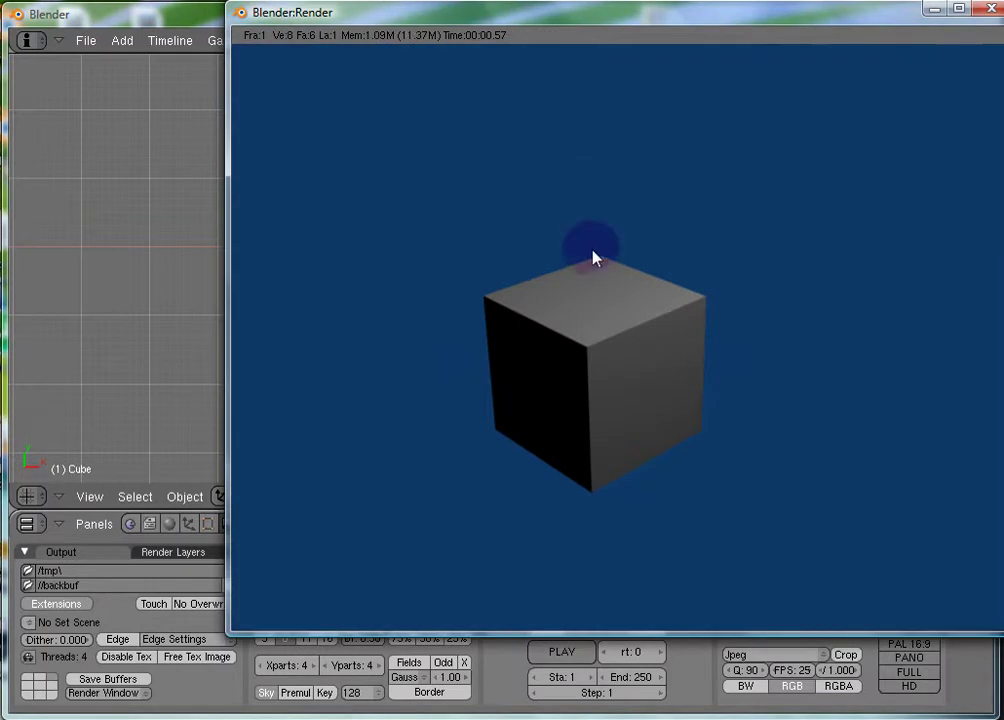
pyautogui.click(987, 9)
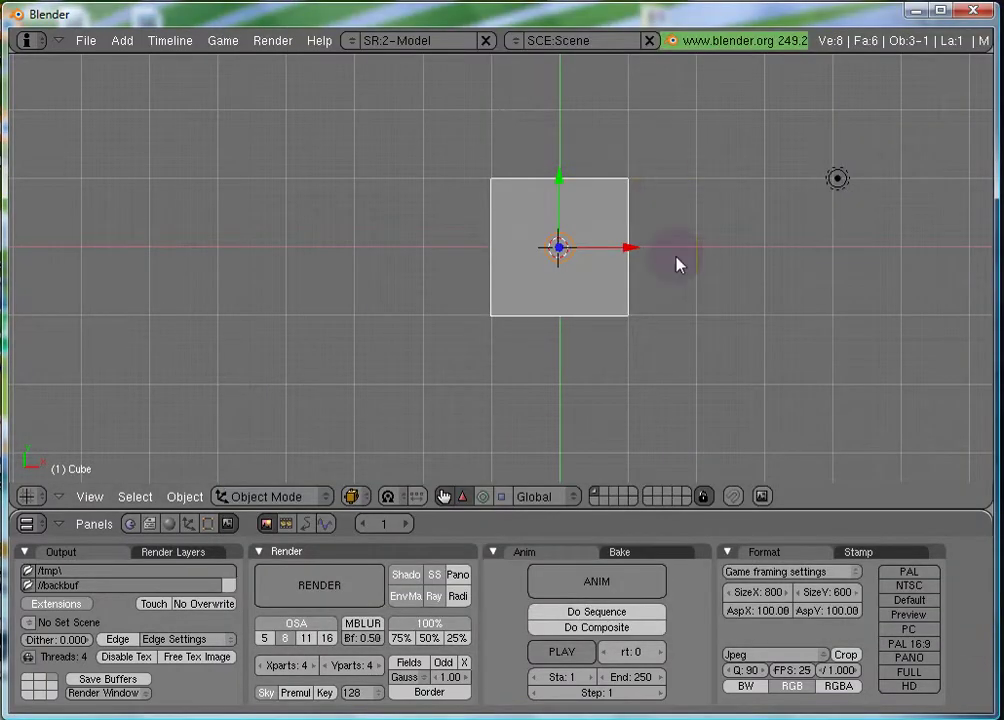
# Look through the camera, fly around, cancel the flight, then switch to top view.
pyautogui.press('KP_0')
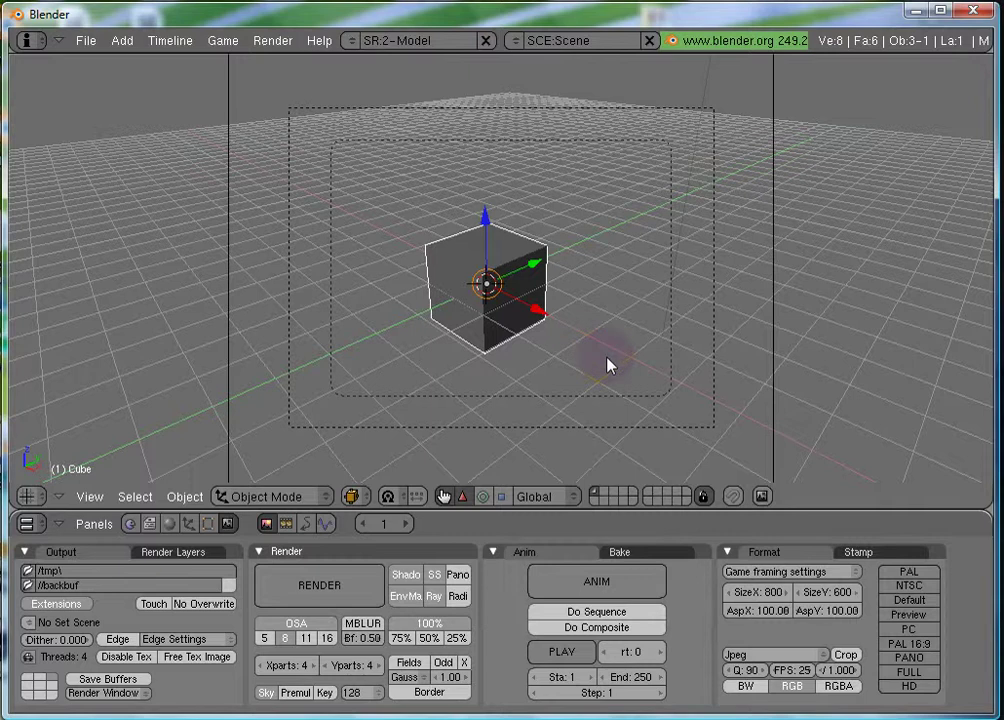
pyautogui.hotkey('shift', 'f')
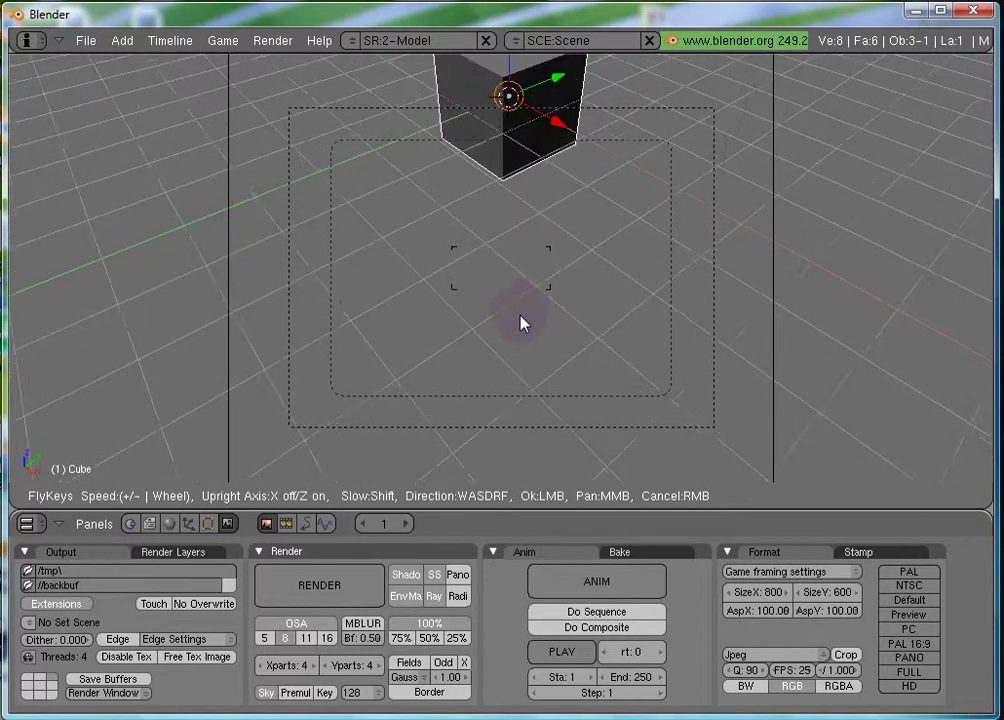
pyautogui.rightClick(521, 318)
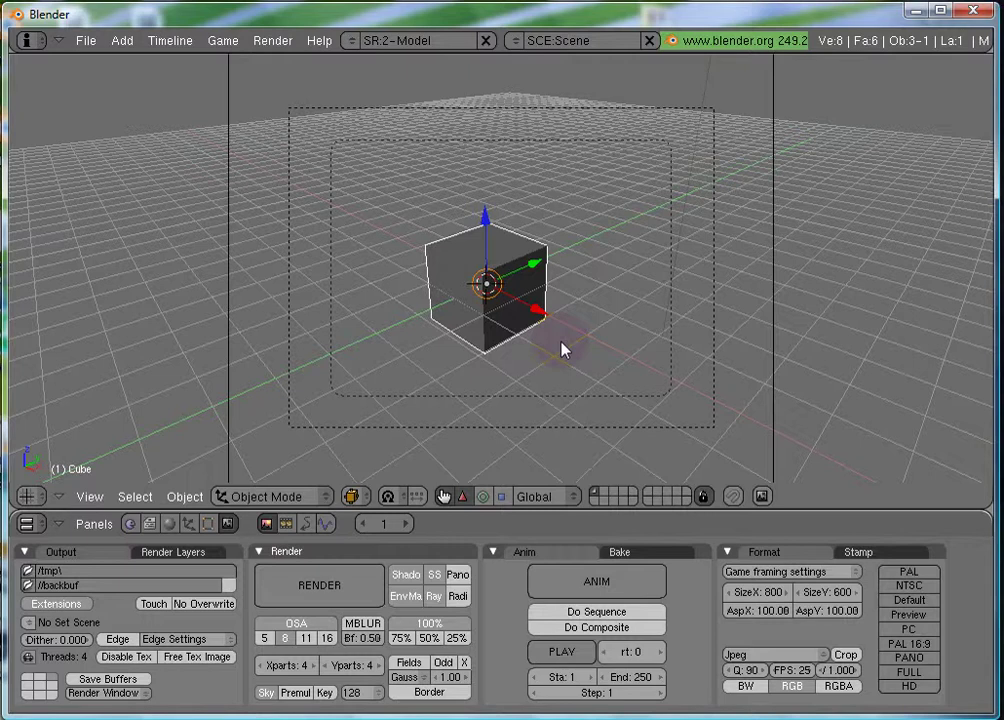
pyautogui.press('KP_7')
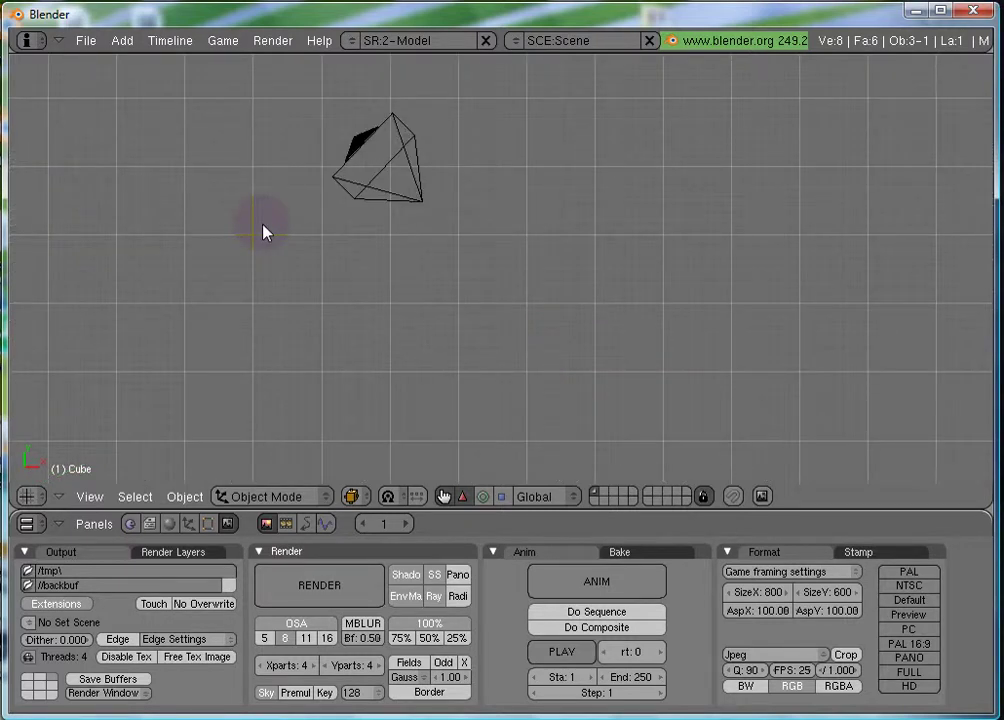
# Pan the top view toward the cube, then switch to the camera view.
pyautogui.press('ctrl+KP_4')
pyautogui.press('ctrl+KP_4')
pyautogui.press('ctrl+KP_4')
pyautogui.press('ctrl+KP_4')
pyautogui.press('ctrl+KP_4')
pyautogui.press('ctrl+KP_8')
pyautogui.press('ctrl+KP_8')
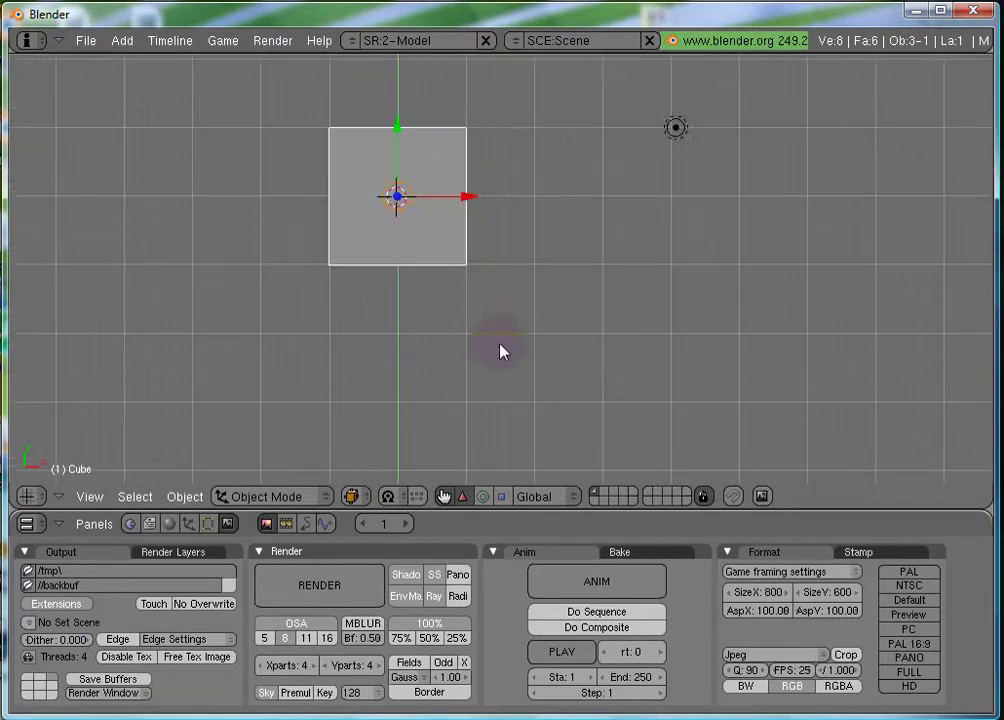
pyautogui.press('ctrl+KP_8')
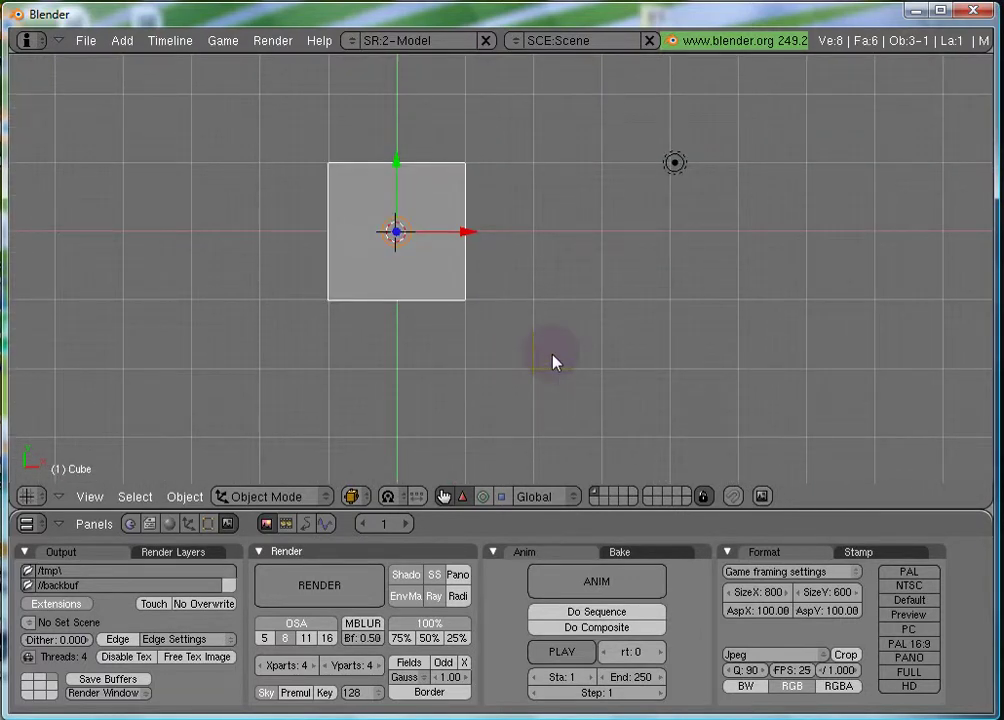
pyautogui.press('KP_0')
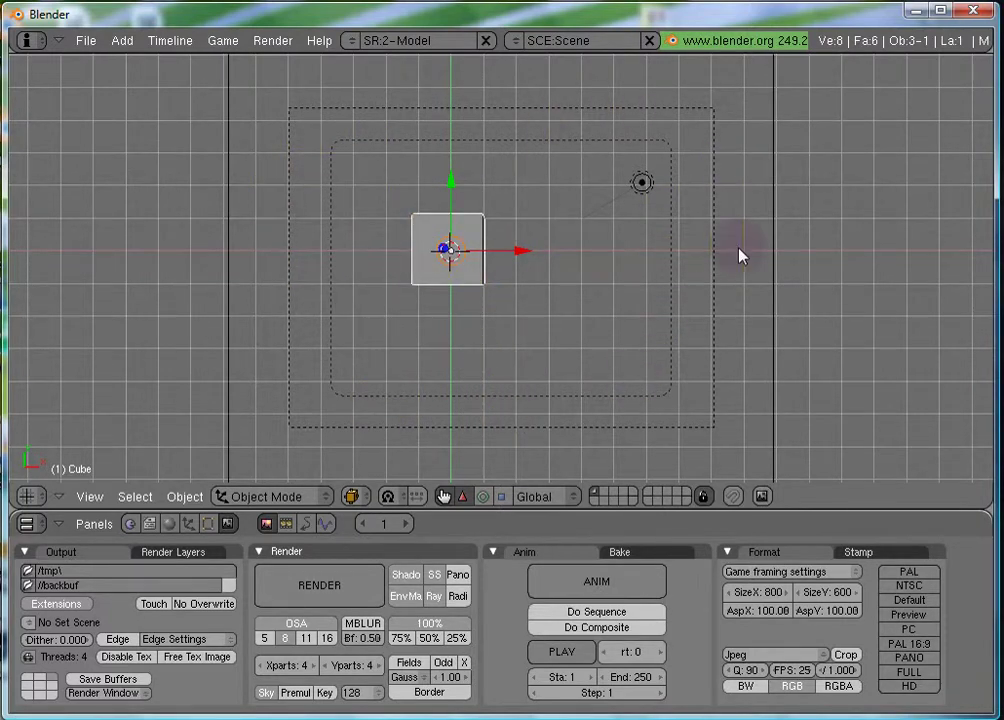
# Render the cube, close the result, and request Erase All with Ctrl+X.
pyautogui.press('F12')
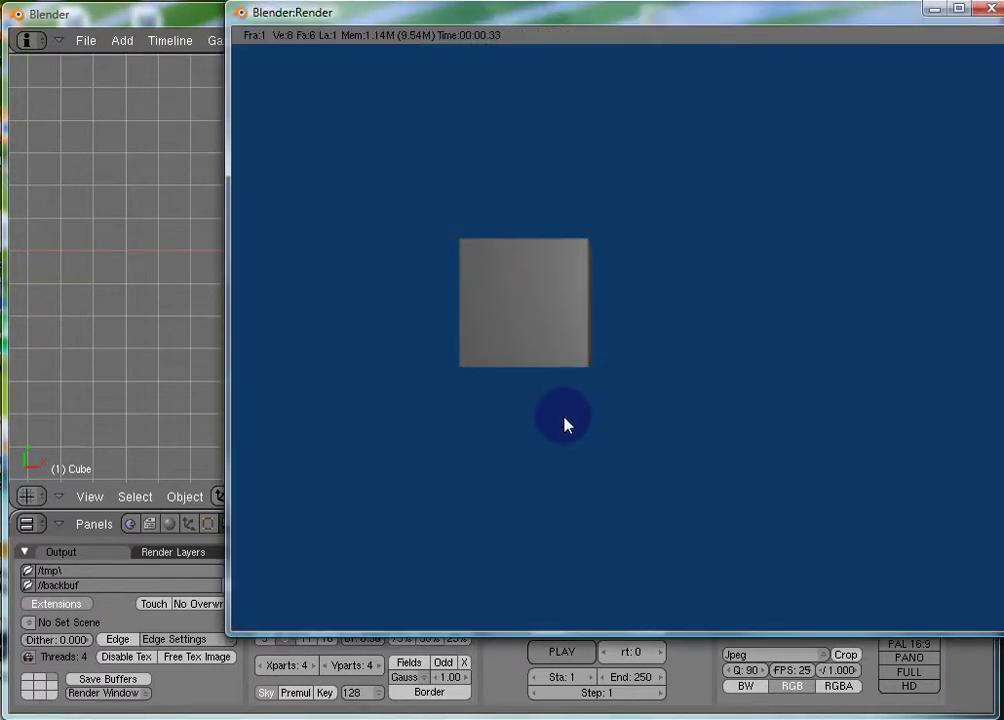
pyautogui.press('Escape')
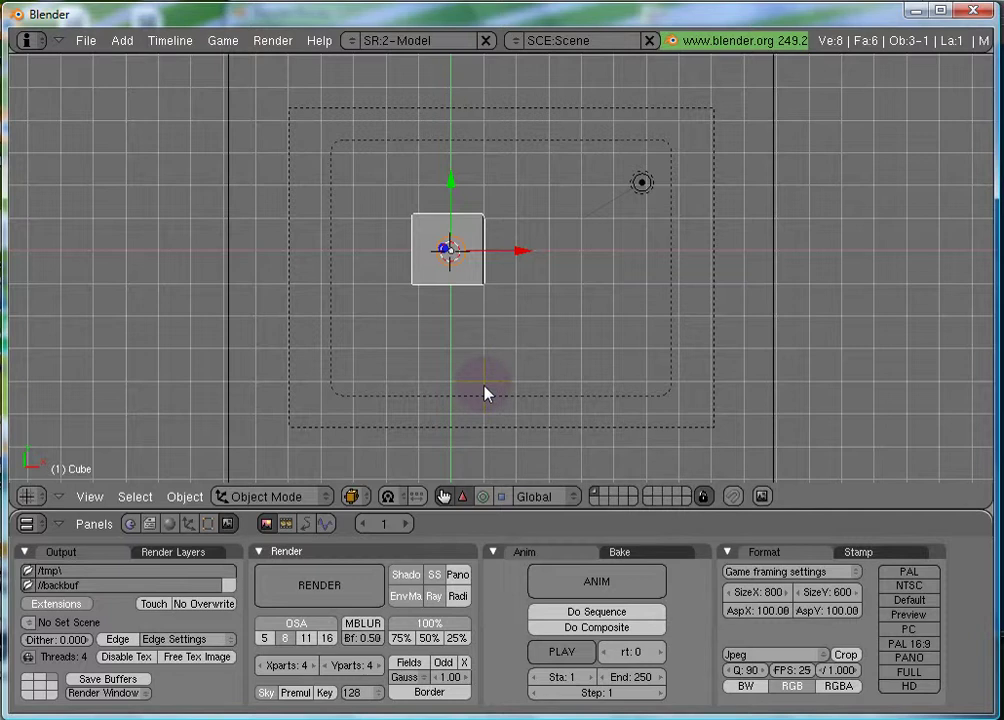
pyautogui.hotkey('ctrl', 'x')
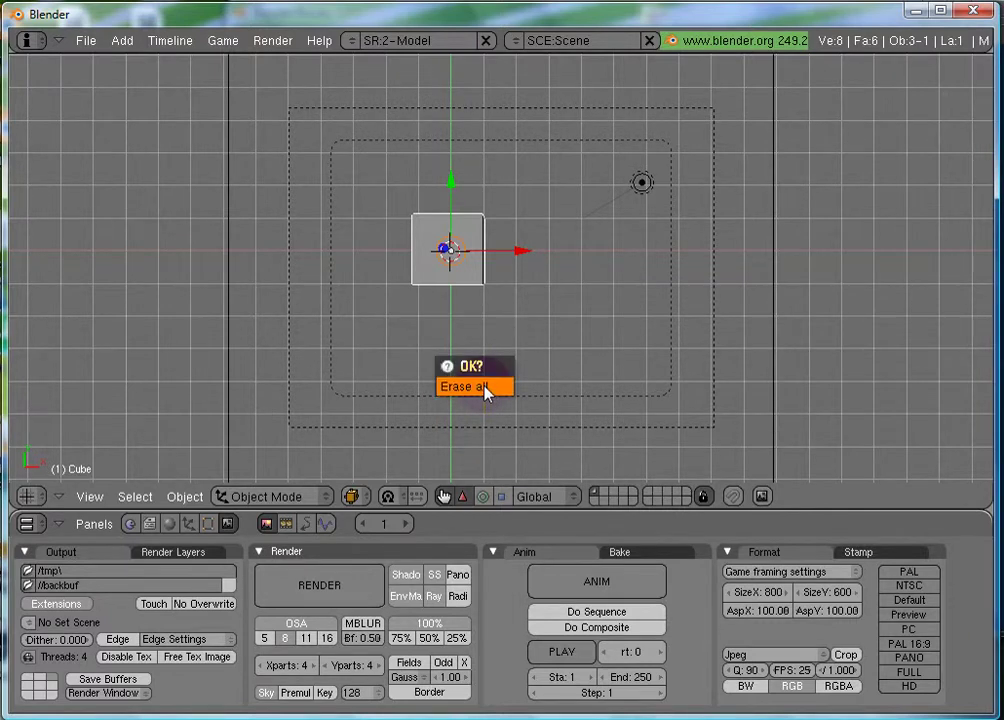
# Confirm Erase All, then in Scene settings try HD and FULL, ending on the Preview 640×512 format.
pyautogui.click(485, 389)
pyautogui.click(228, 523)
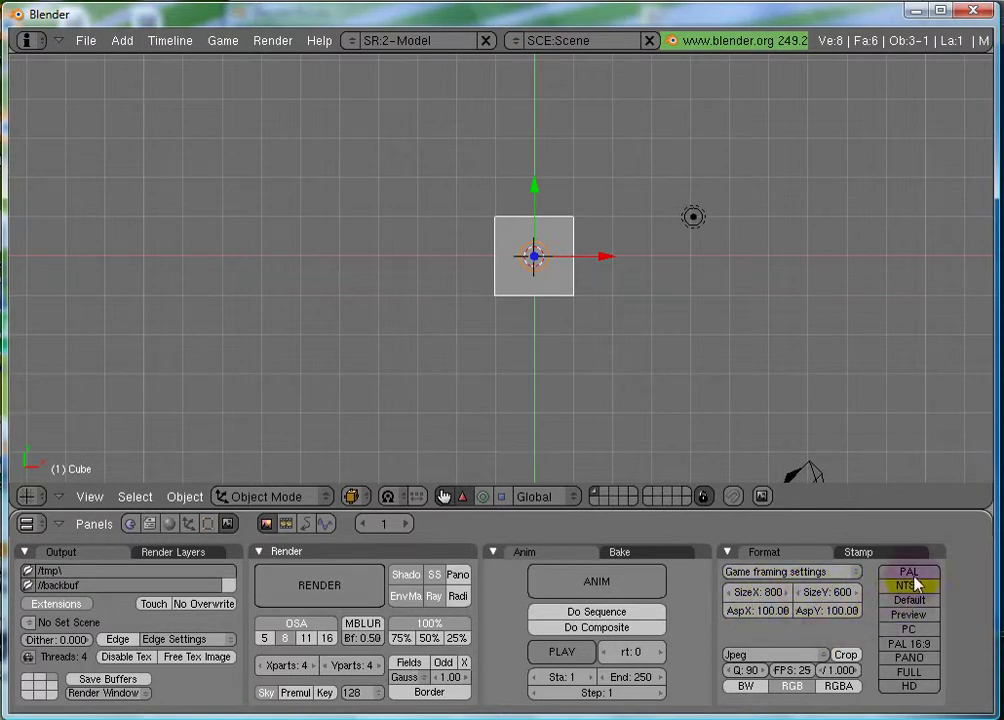
pyautogui.click(910, 686)
pyautogui.click(910, 671)
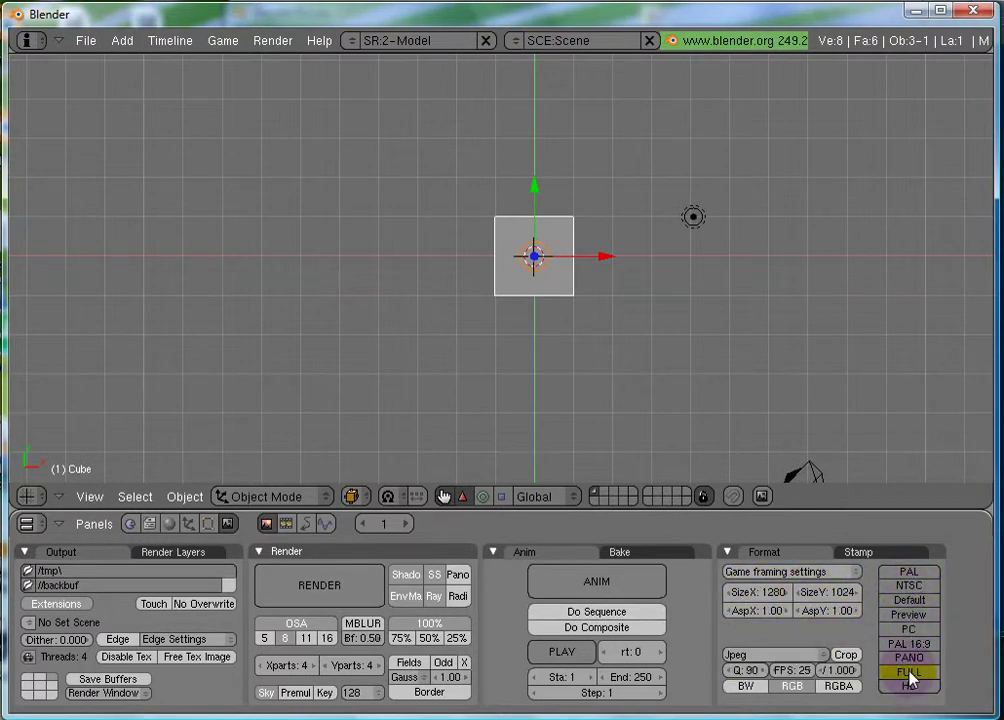
pyautogui.click(909, 614)
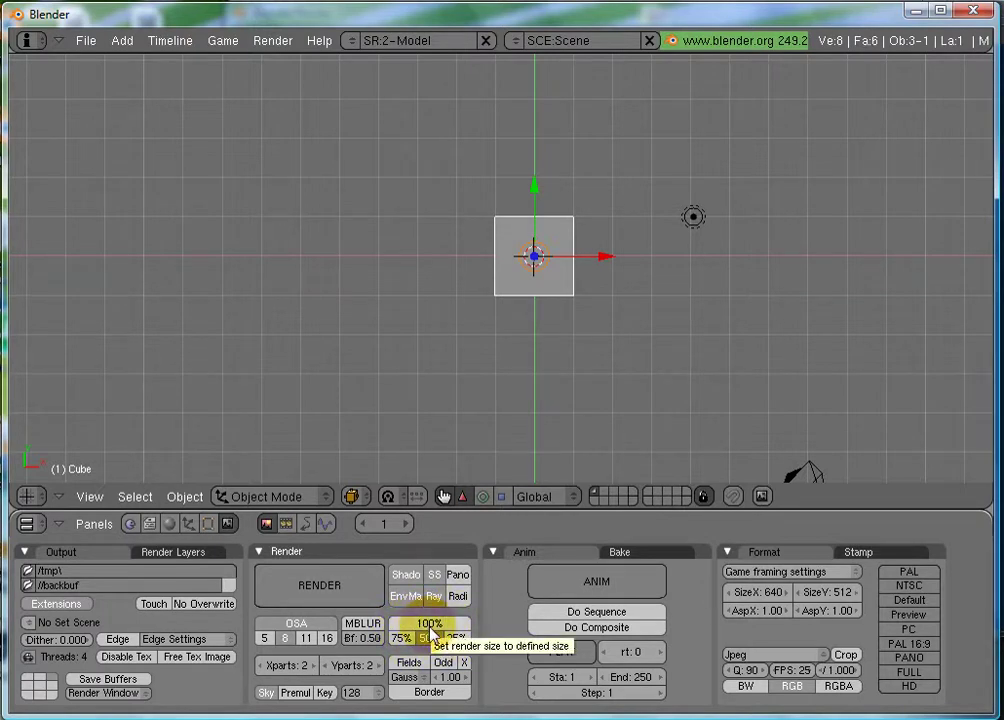
# Set the render size to 25%, then to the HD 1920×1080 preset at 50% size.
pyautogui.click(456, 640)
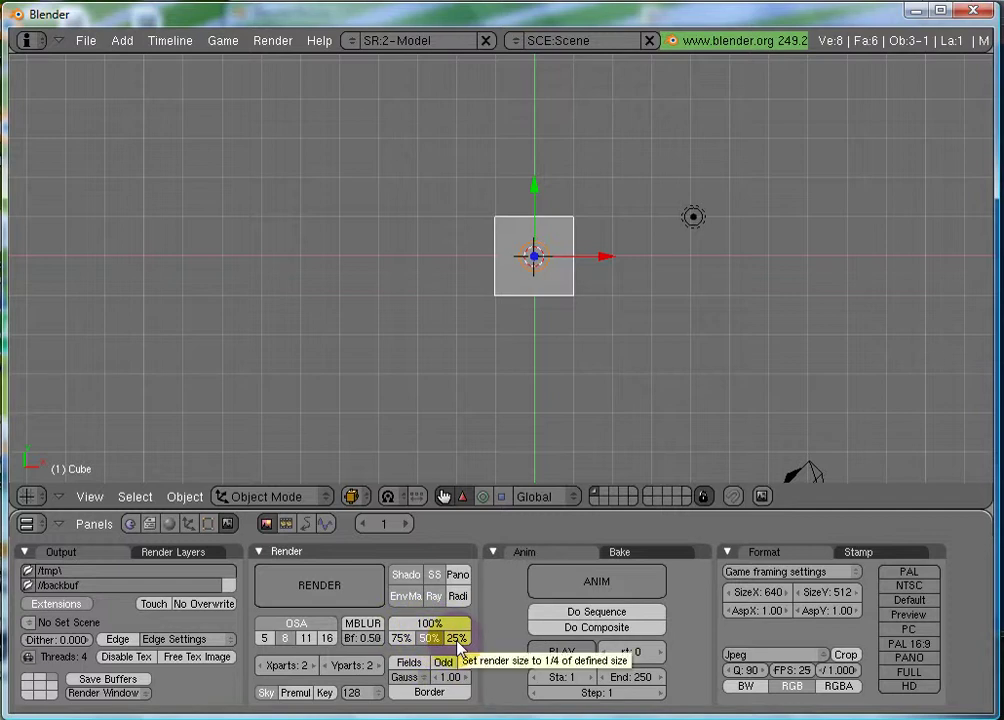
pyautogui.click(905, 686)
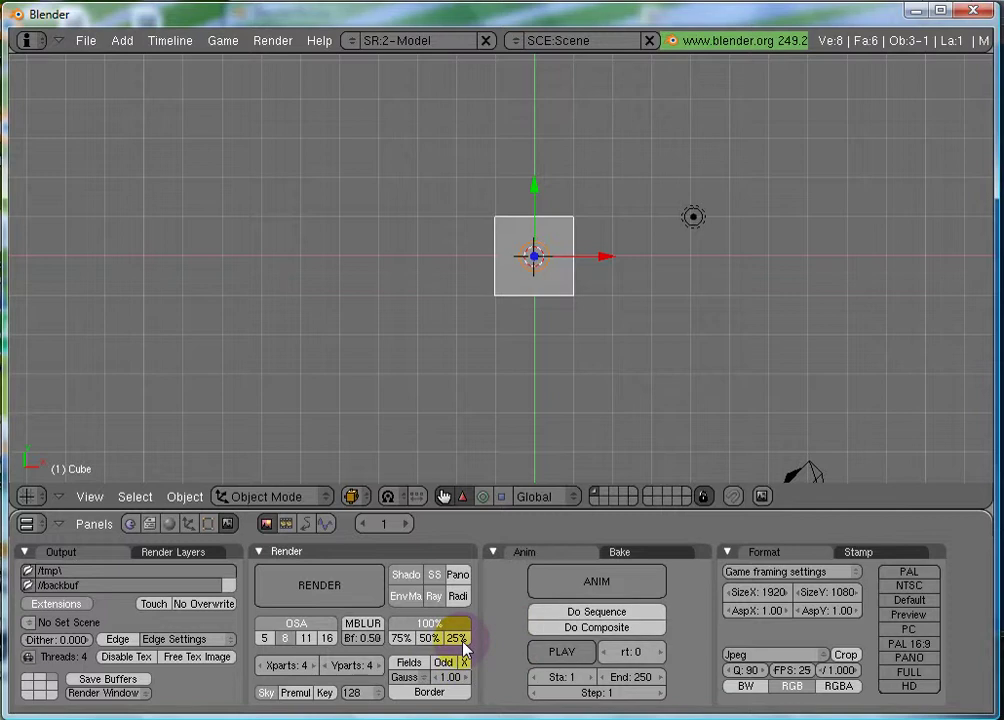
pyautogui.click(429, 638)
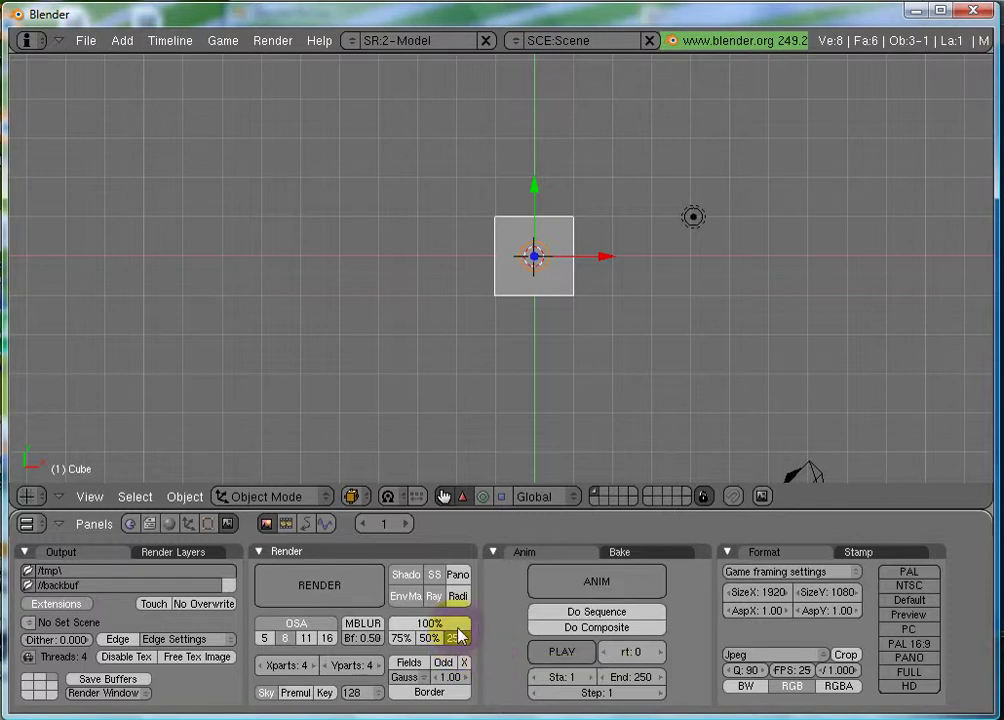
# Render the scene at the new size and close the rendered image.
pyautogui.press('F12')
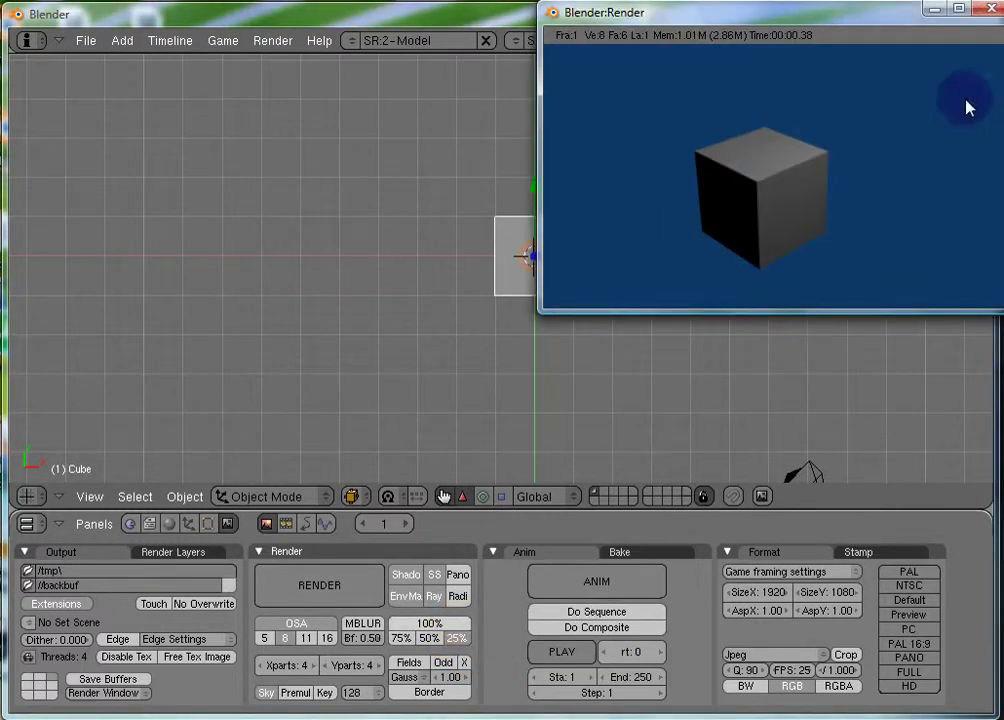
pyautogui.press('Escape')
pyautogui.scroll(1, 540, 595)
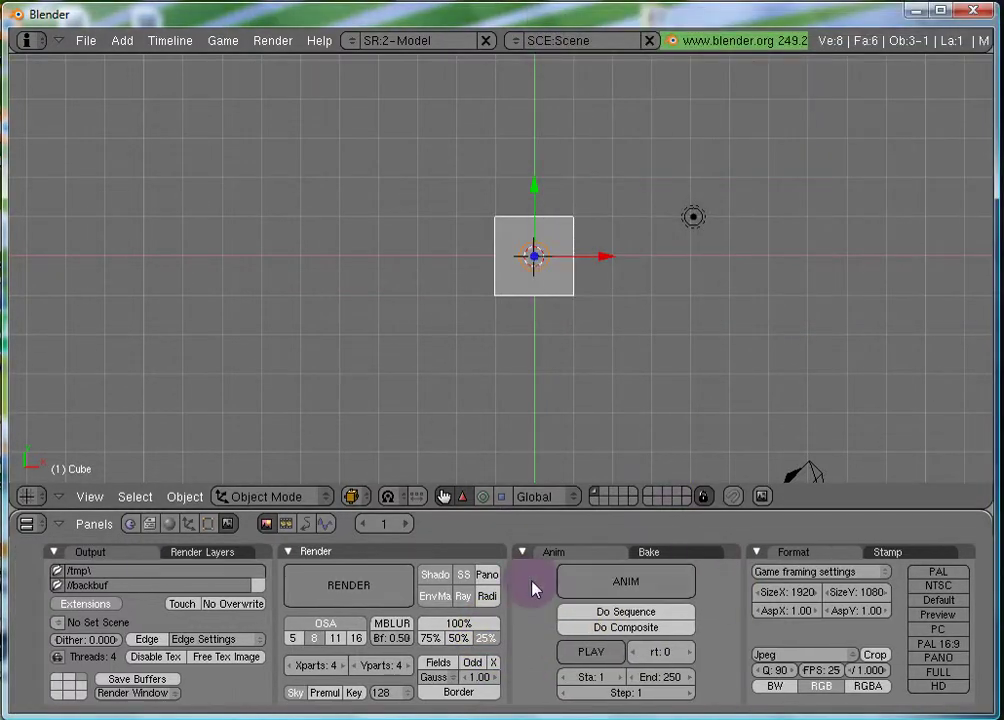
pyautogui.scroll(1, 533, 590)
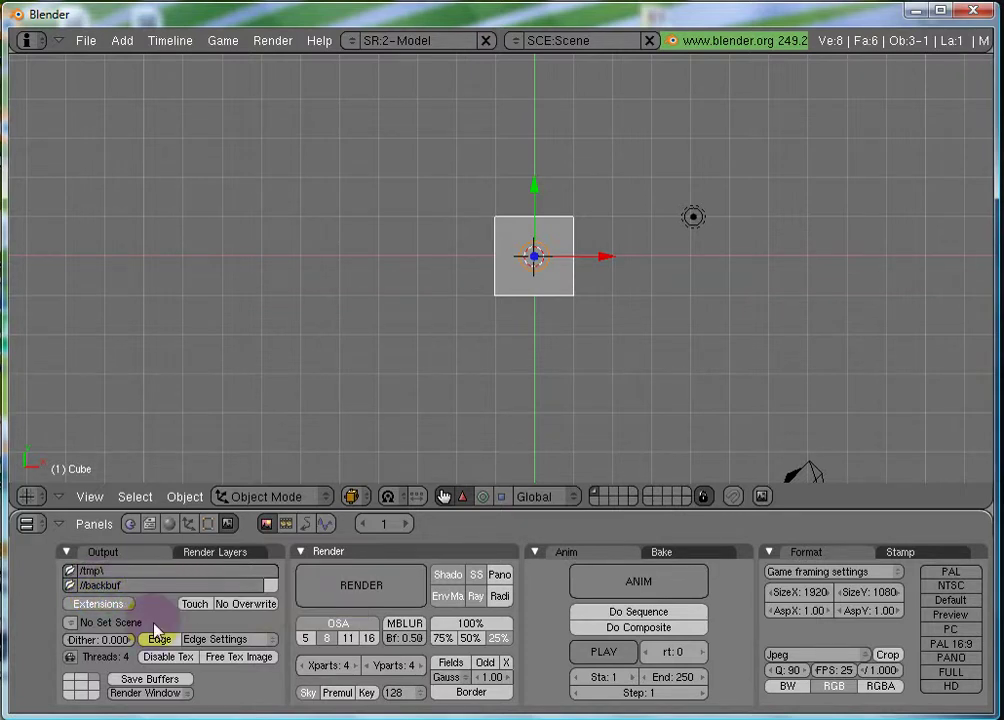
# Render the grey cube on blue at 1920×1080 and close the render window.
pyautogui.press('F12')
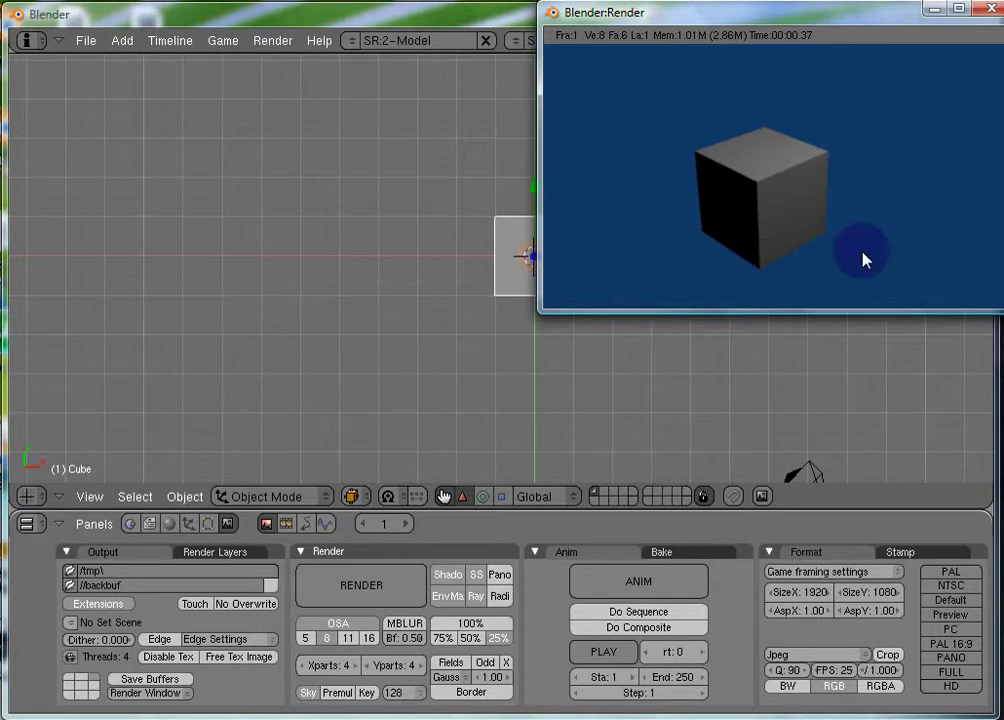
pyautogui.press('Escape')
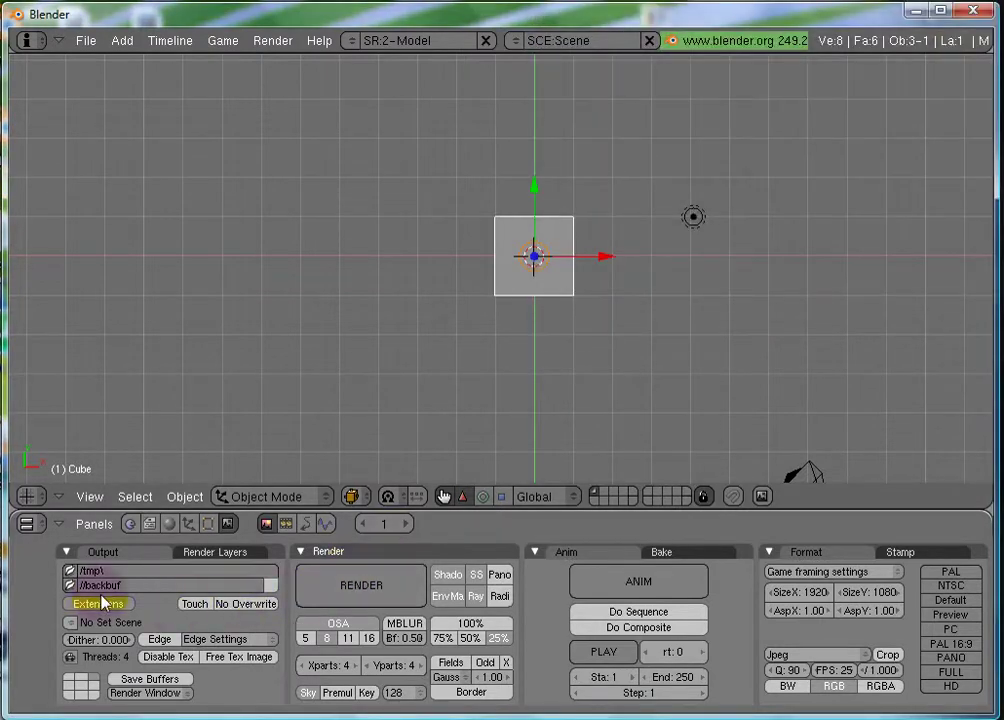
# Choose the Desktop photo P1010184.JPG as the backbuf picture and test-render it.
pyautogui.click(69, 585)
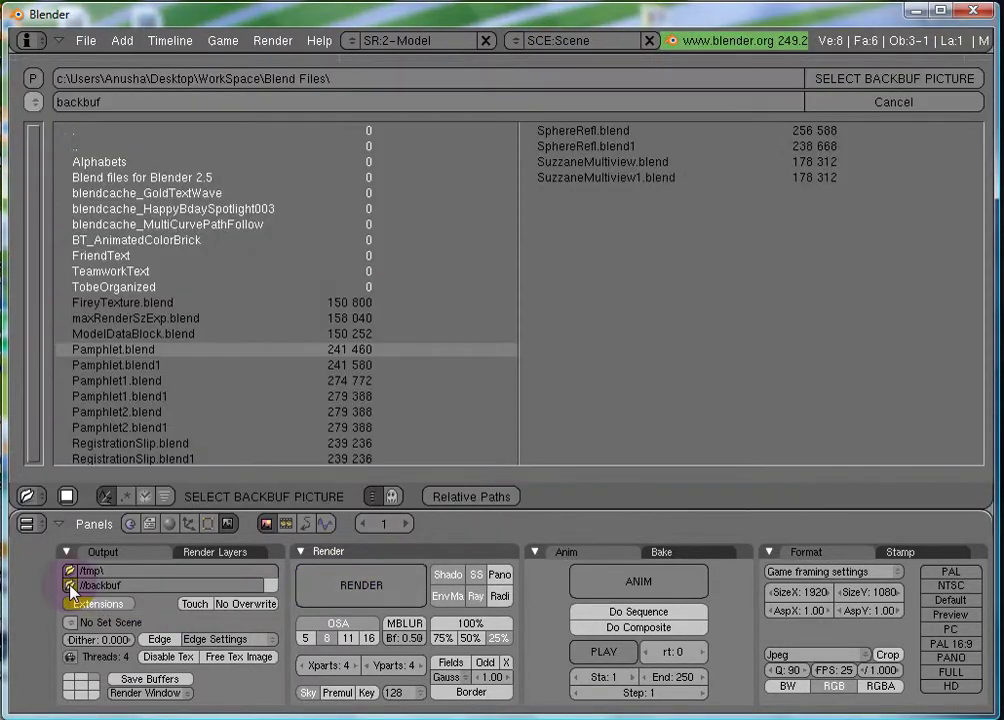
pyautogui.click(35, 78)
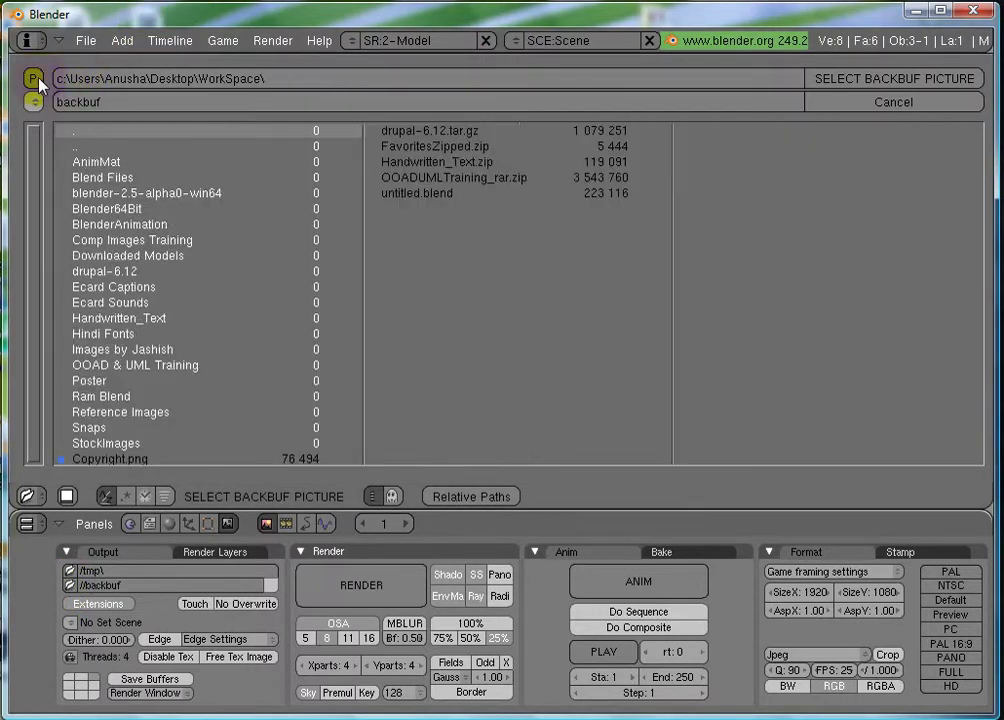
pyautogui.click(36, 78)
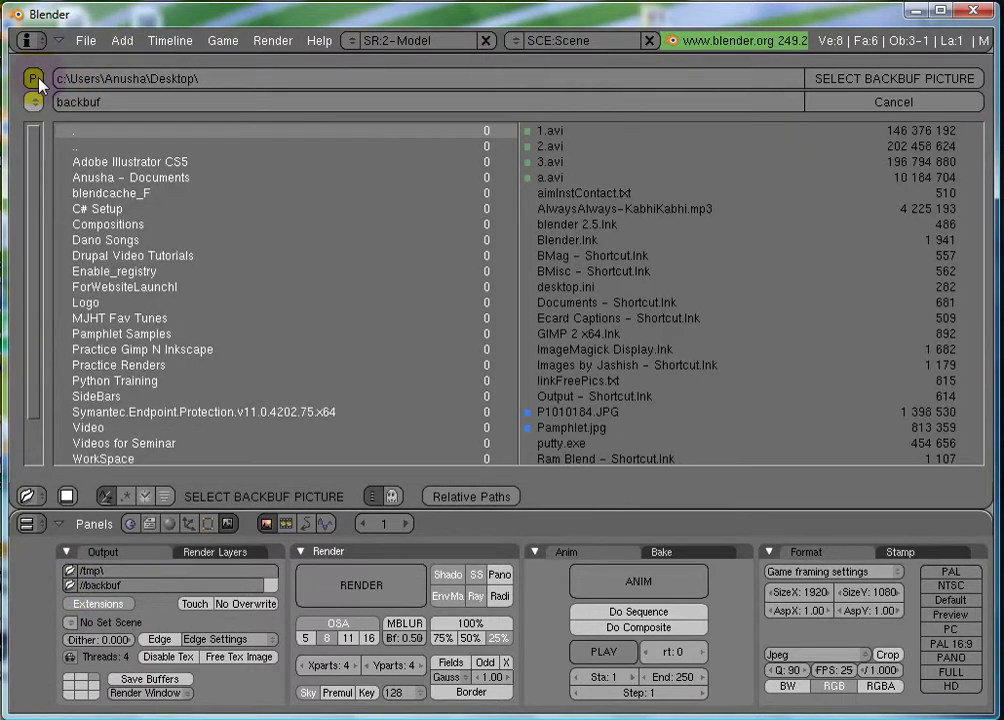
pyautogui.click(614, 420)
pyautogui.click(847, 80)
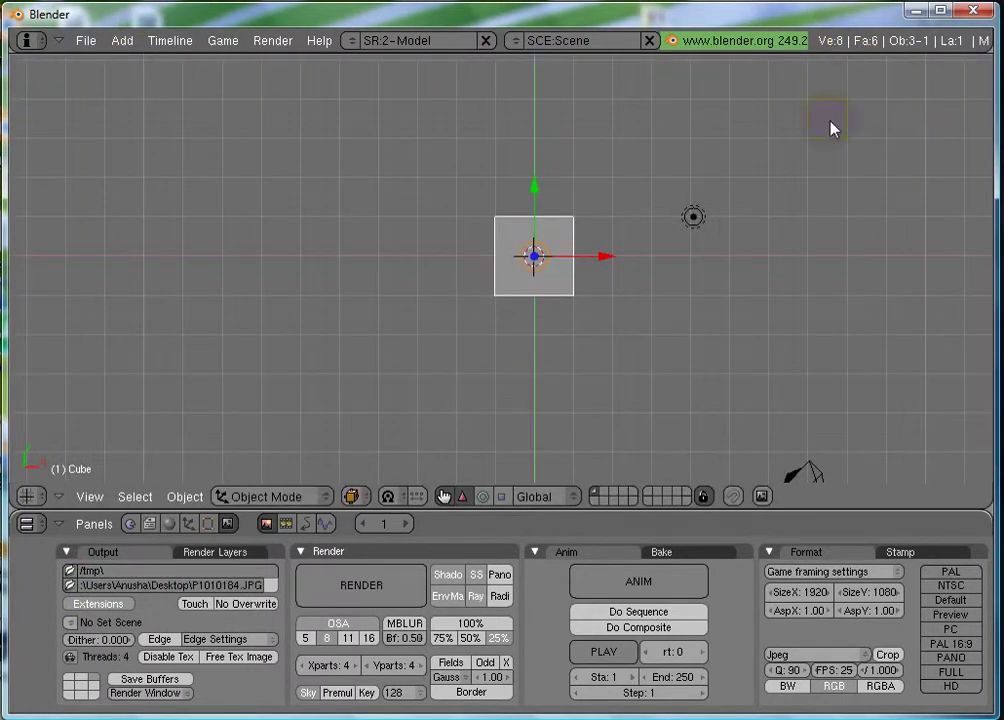
pyautogui.press('F12')
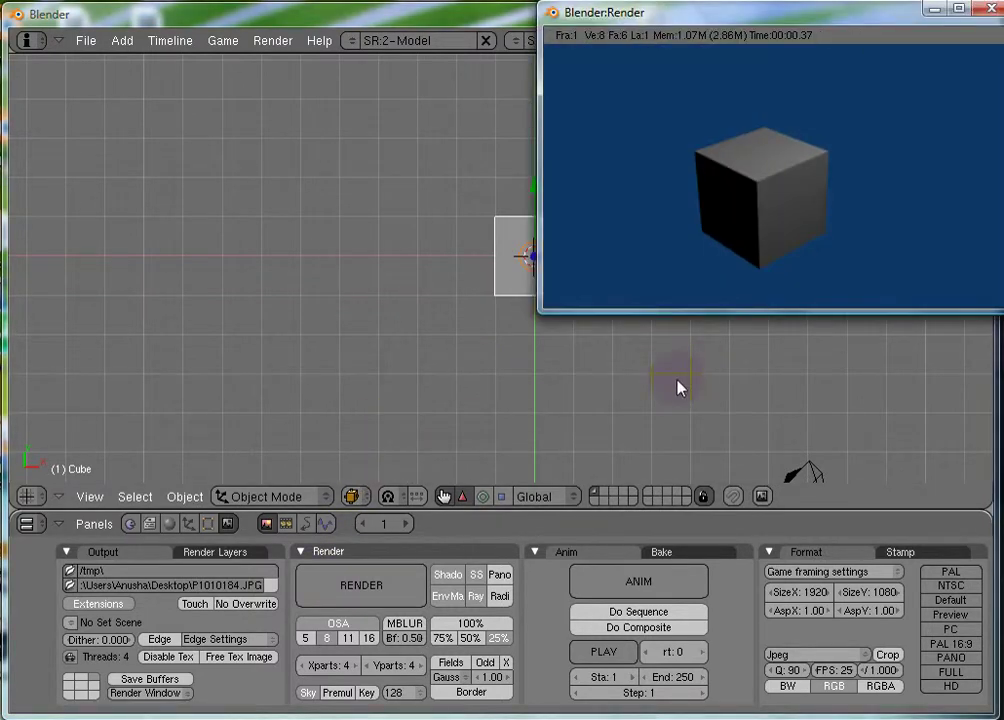
pyautogui.press('Escape')
# Enable the backbuf toggle and render the cube over the teddy-bear photo.
pyautogui.click(270, 586)
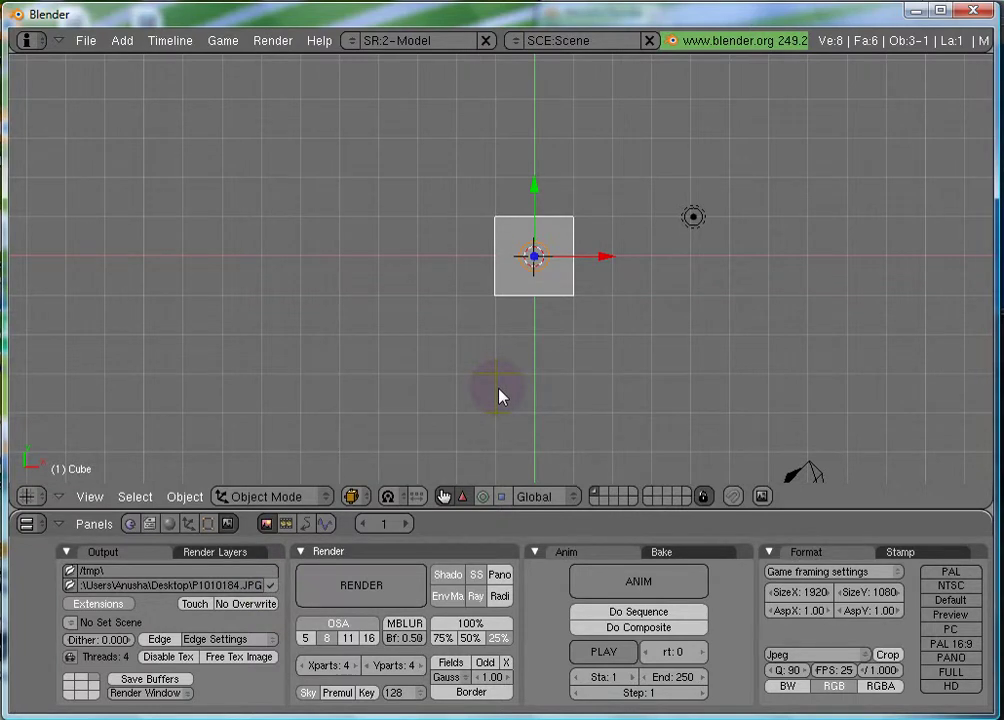
pyautogui.press('F12')
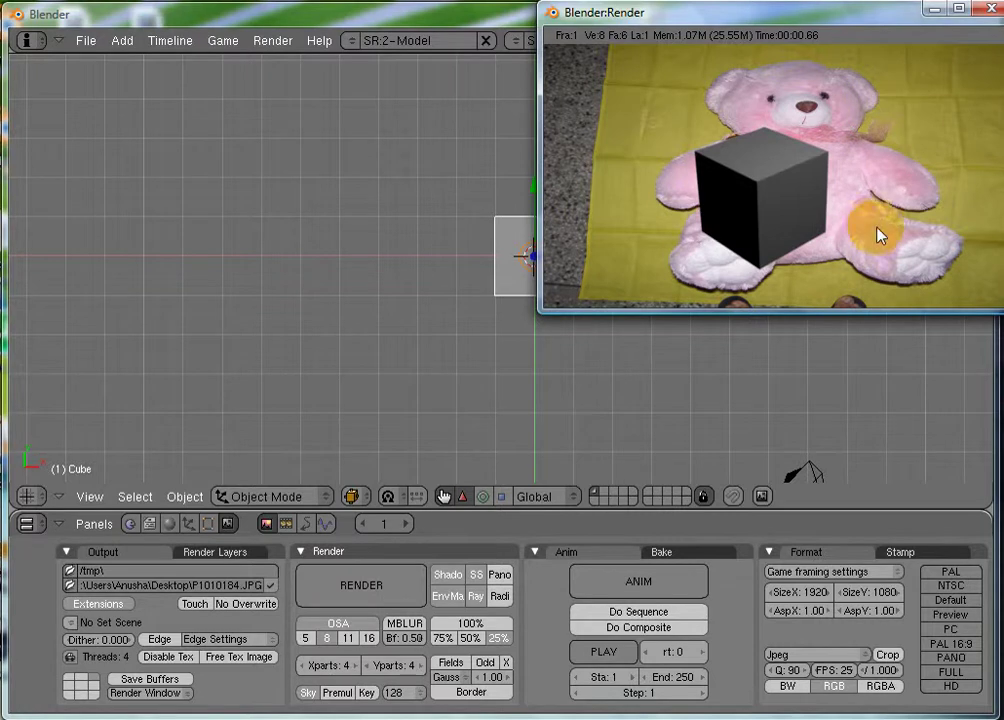
pyautogui.click(988, 10)
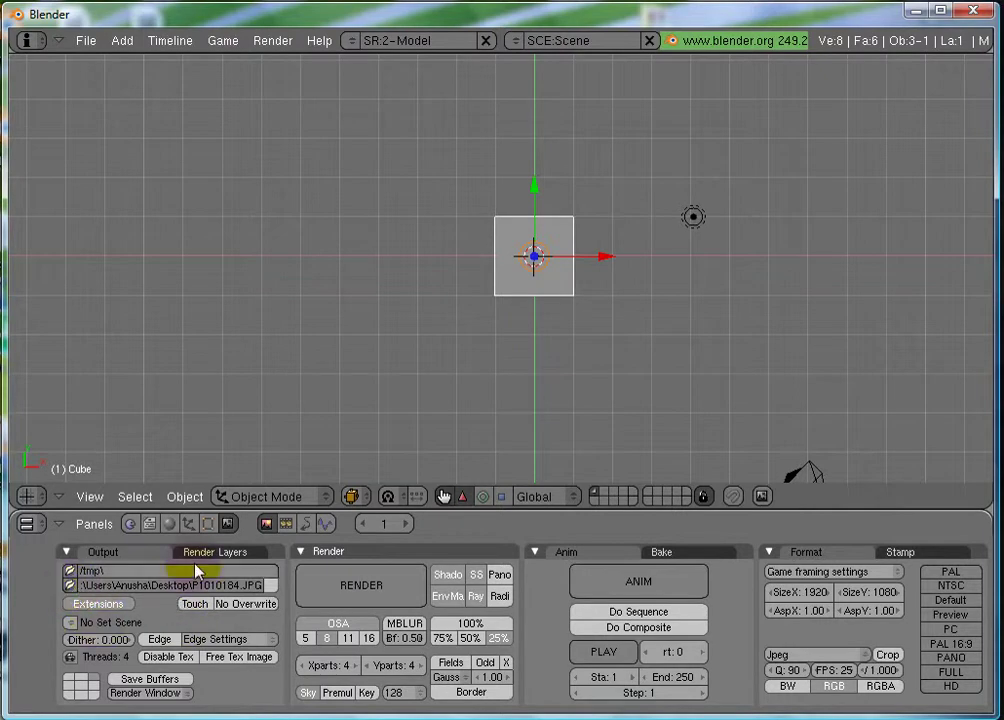
# Show the cube's material settings and enlarge the buttons area to reveal more panels.
pyautogui.click(383, 592)
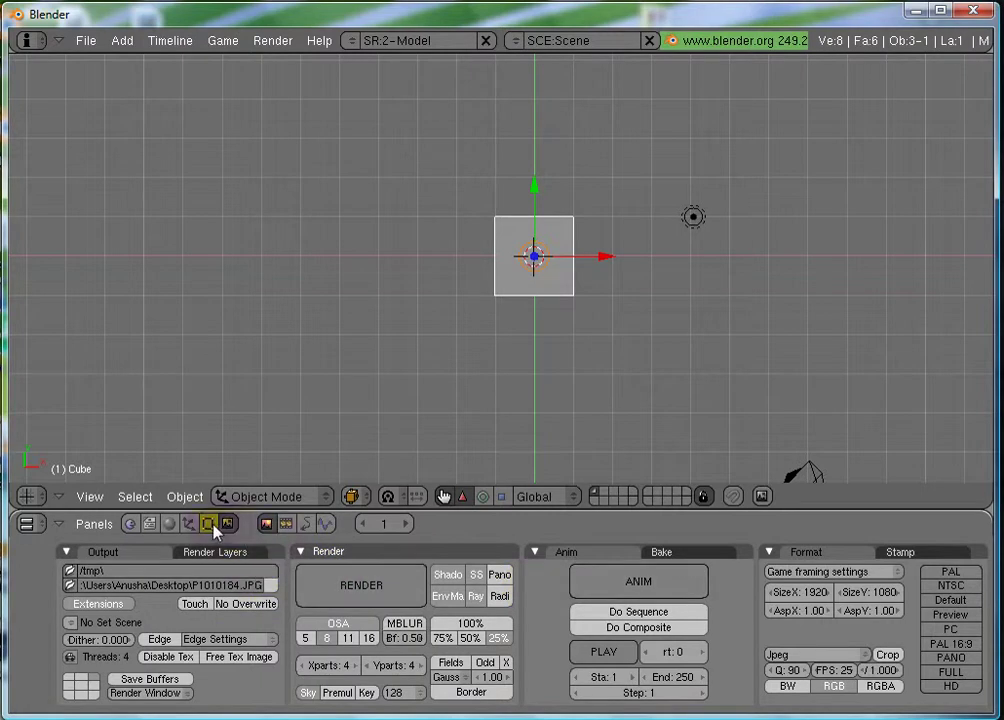
pyautogui.click(178, 527)
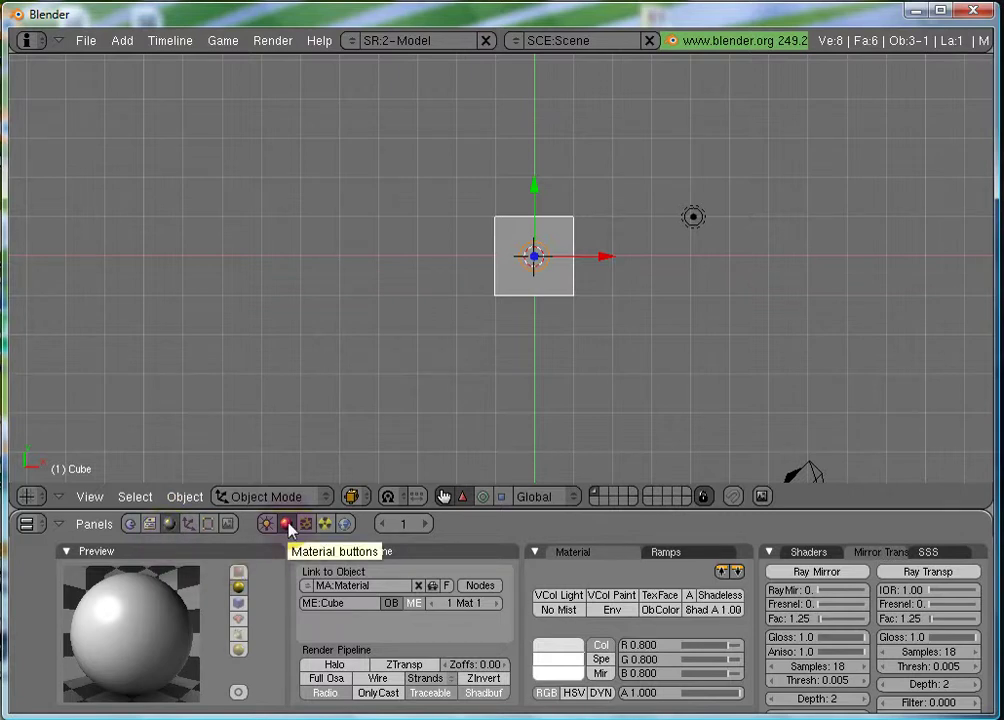
pyautogui.click(363, 628)
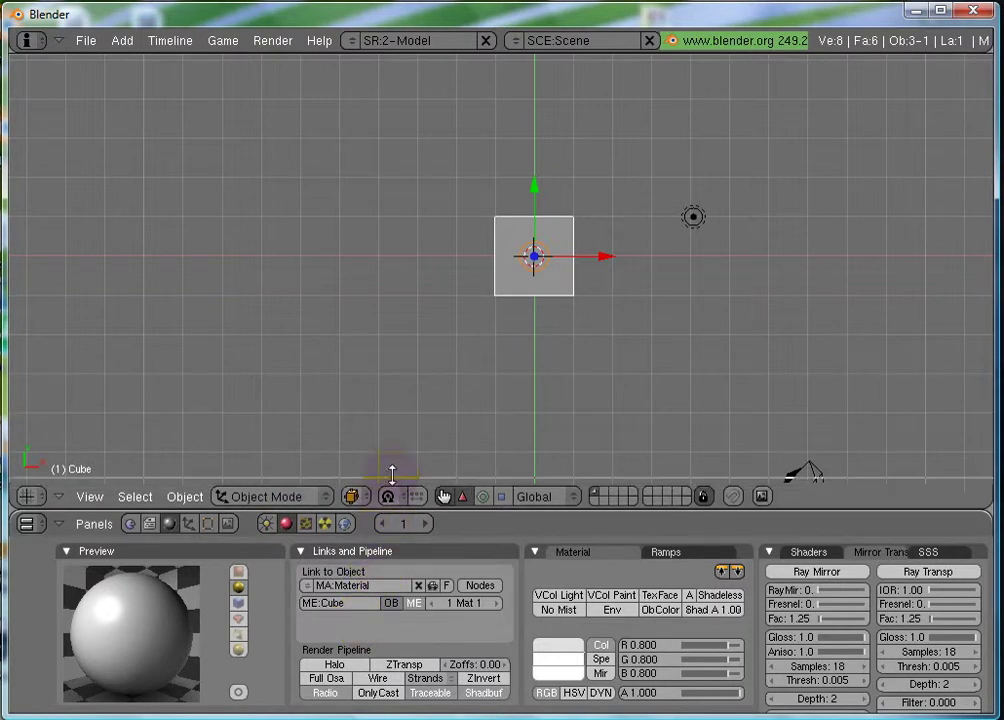
pyautogui.moveTo(392, 474); pyautogui.dragTo(390, 431)
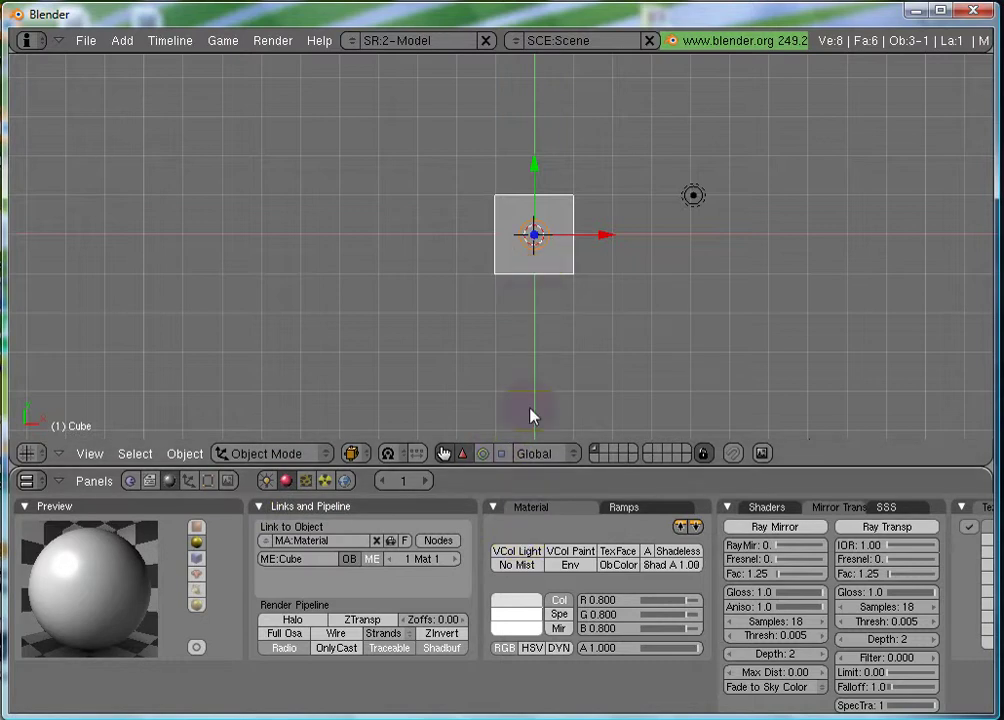
# Set the material Col to dark red (0.444, 0.009, 0.009) and render the cube.
pyautogui.click(508, 580)
pyautogui.click(514, 607)
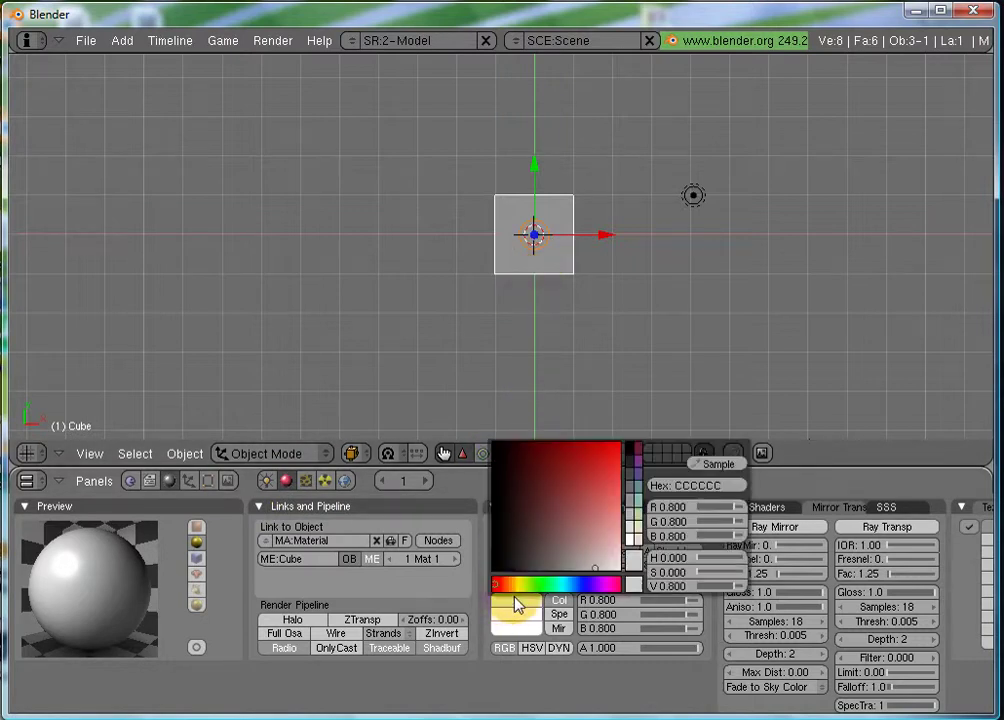
pyautogui.click(550, 450)
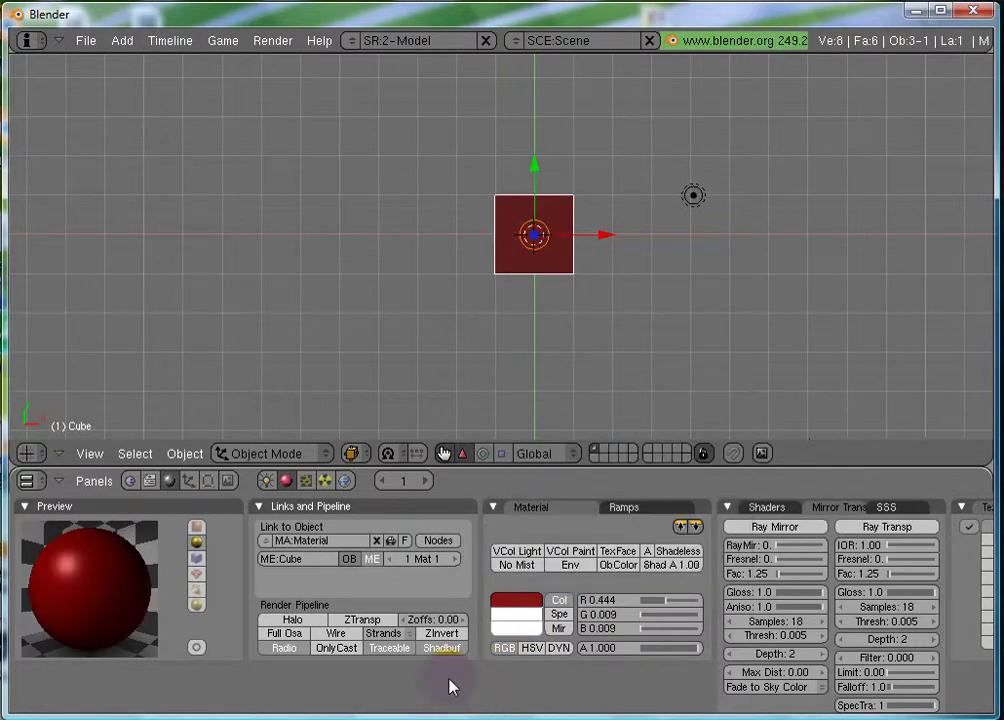
pyautogui.press('F12')
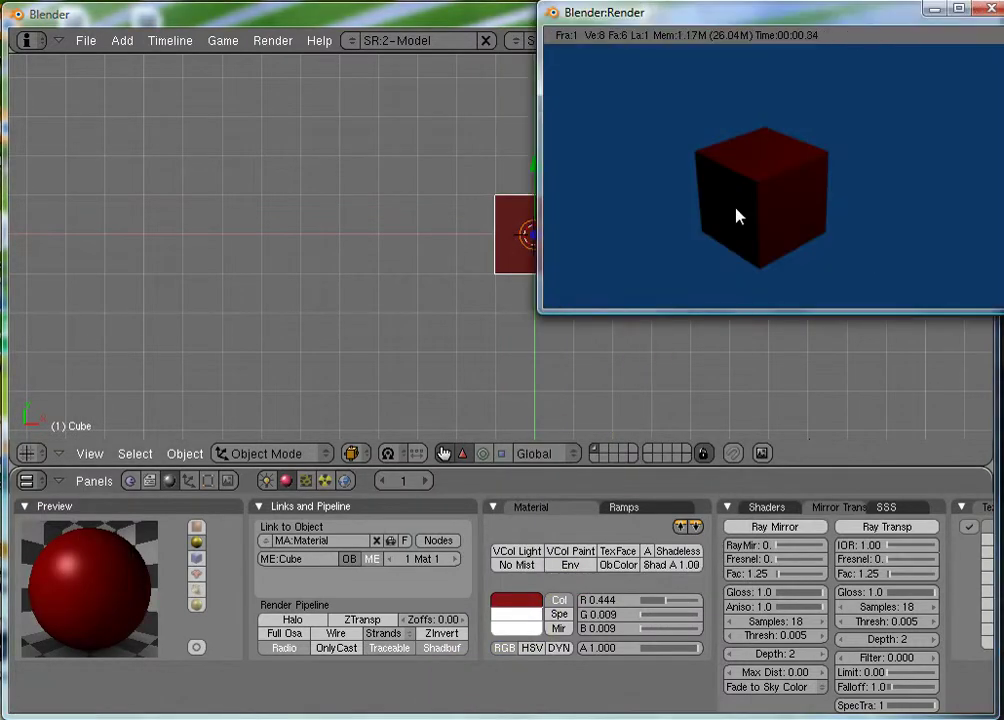
pyautogui.scroll(-1, 824, 187)
# Lighten the World horizon colour to near-white (0.87, 0.87, 0.88) and render the red cube on it.
pyautogui.click(987, 12)
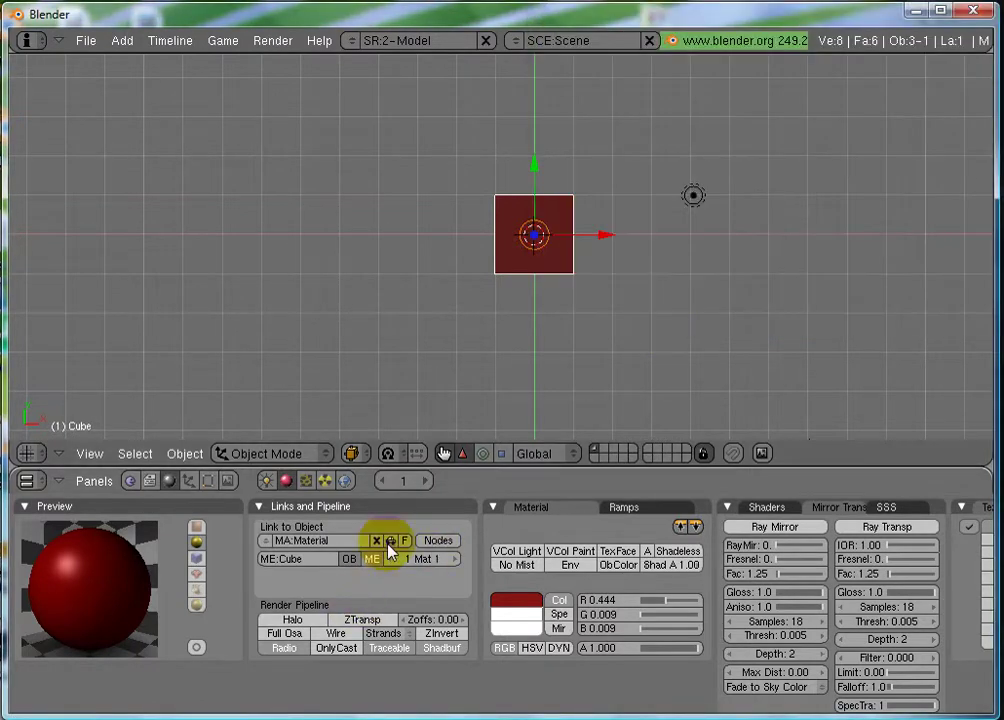
pyautogui.click(347, 482)
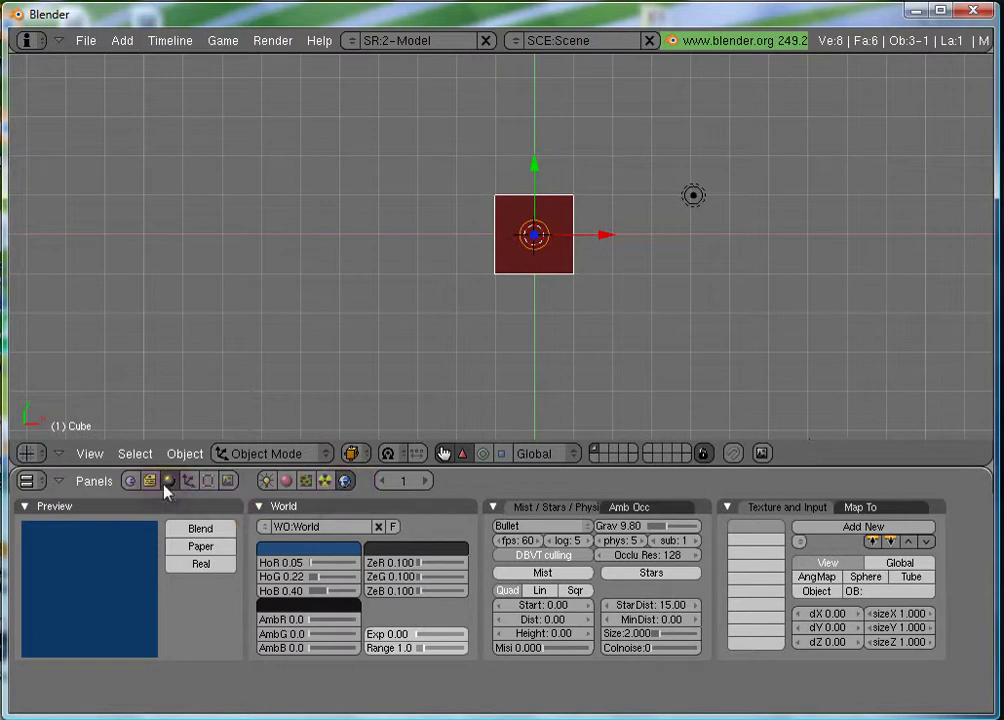
pyautogui.click(305, 551)
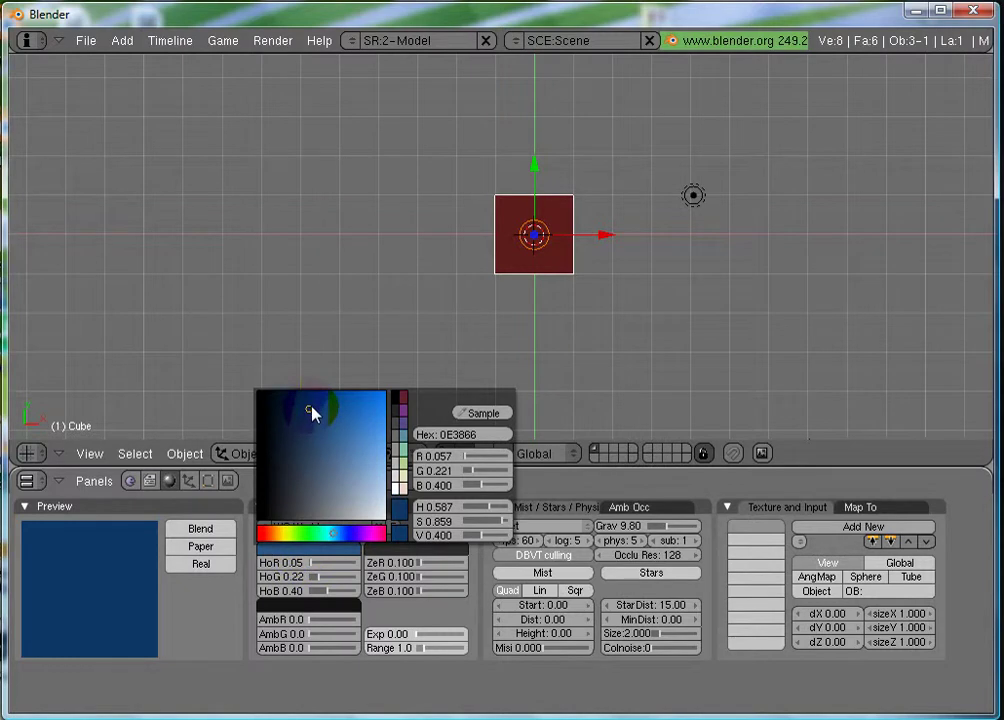
pyautogui.moveTo(312, 413); pyautogui.dragTo(312, 668)
pyautogui.press('F12')
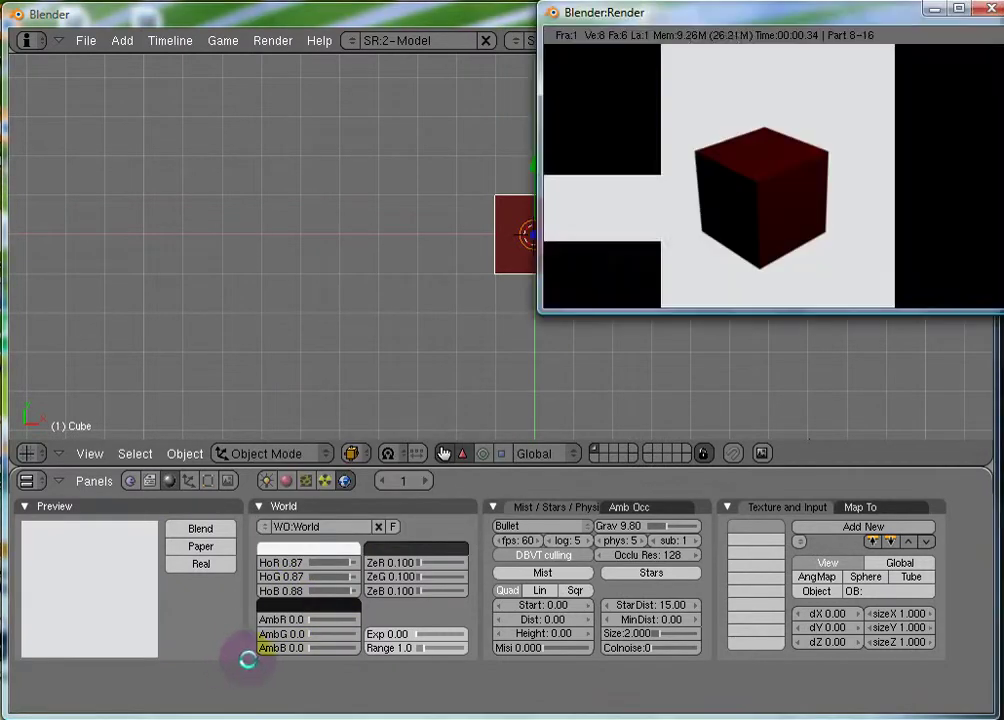
pyautogui.scroll(1, 854, 213)
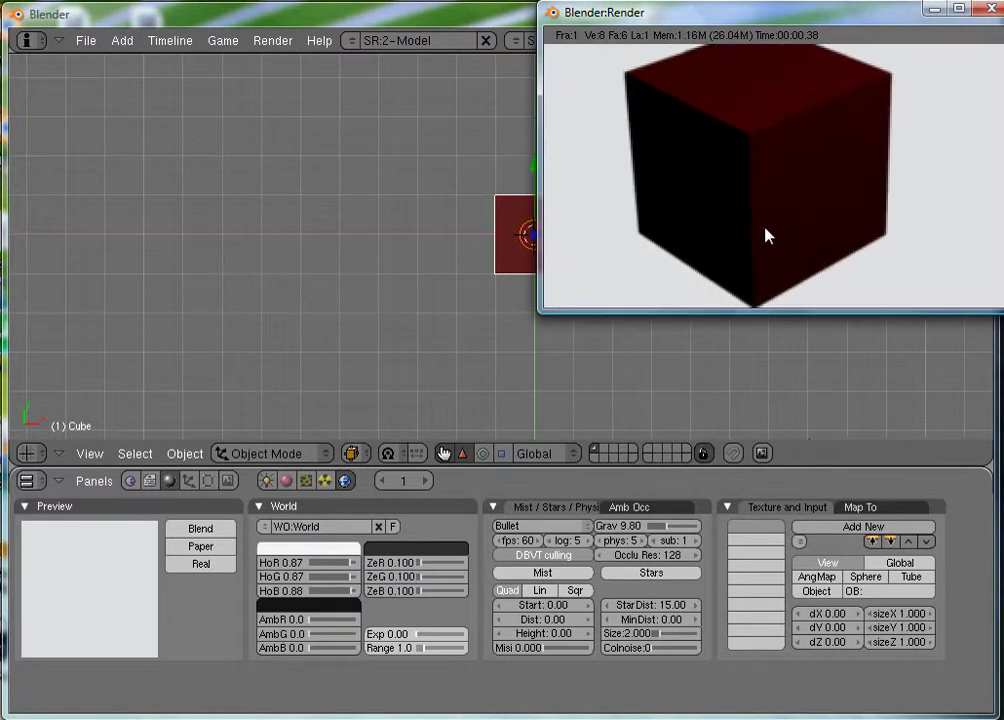
pyautogui.scroll(-1, 764, 233)
pyautogui.press('Escape')
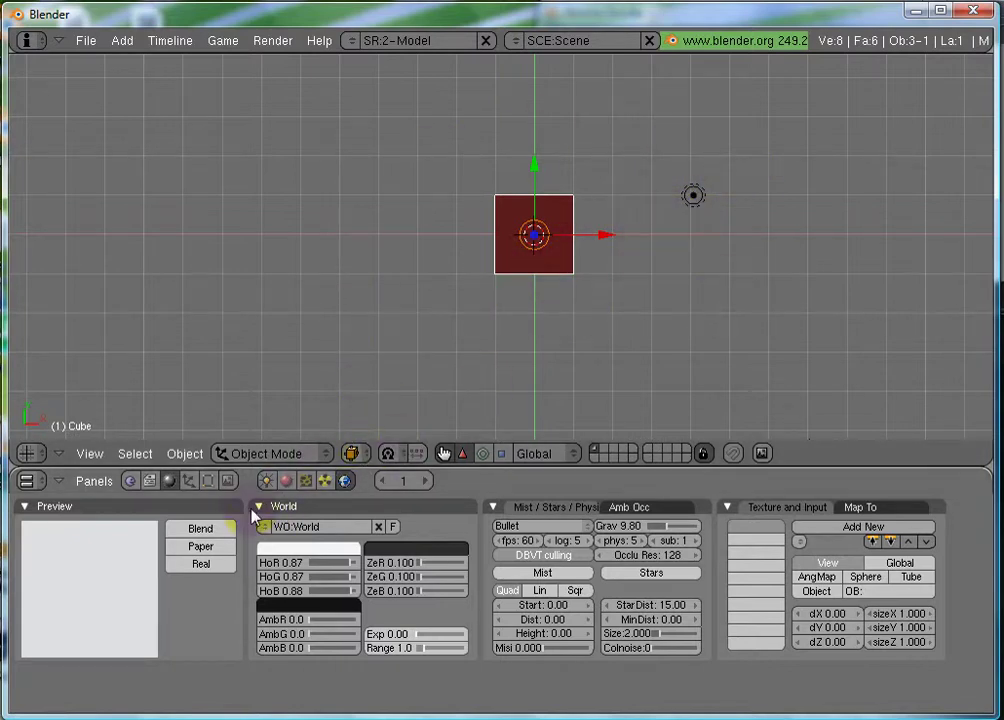
# Return to the cube's material settings, open the Shaders tab, and scroll up to the preview sphere.
pyautogui.click(209, 482)
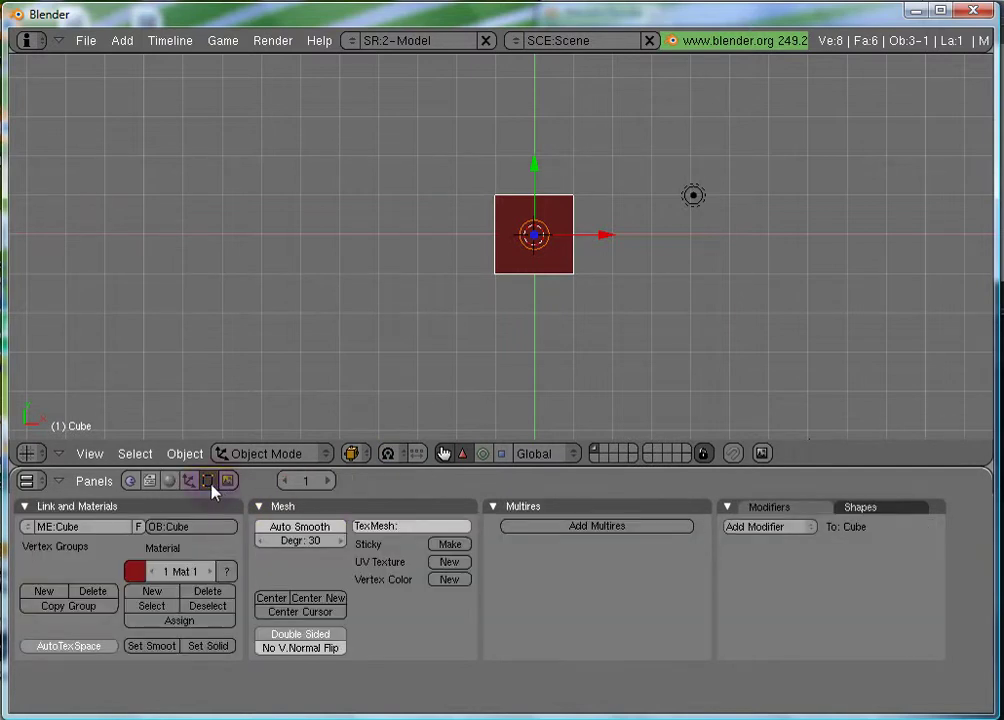
pyautogui.click(168, 482)
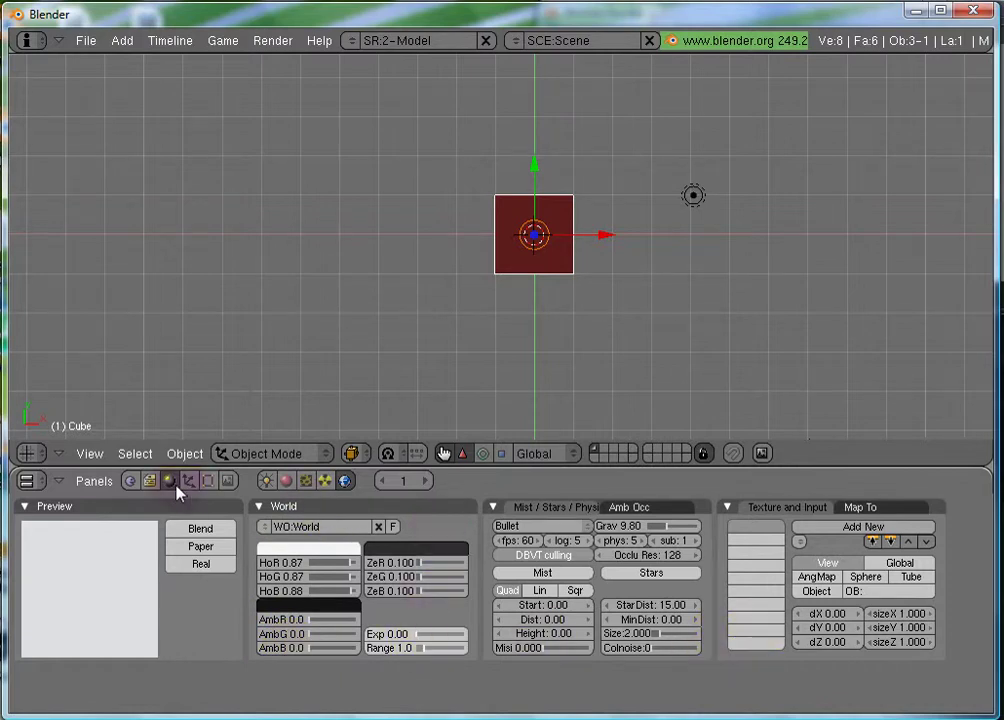
pyautogui.click(286, 481)
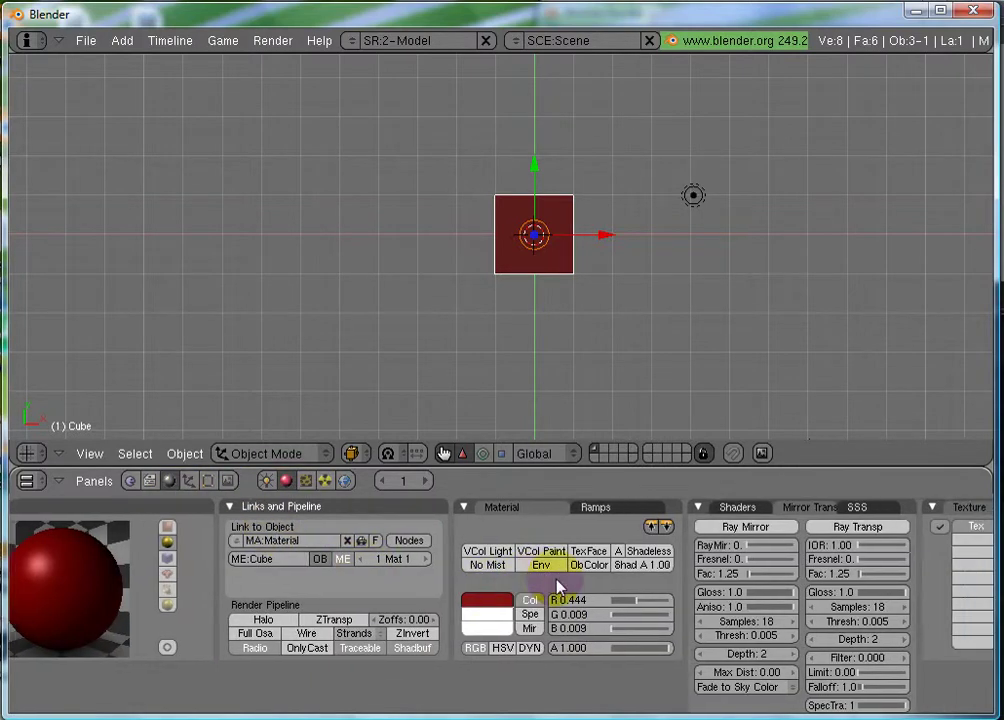
pyautogui.scroll(-3, 557, 588)
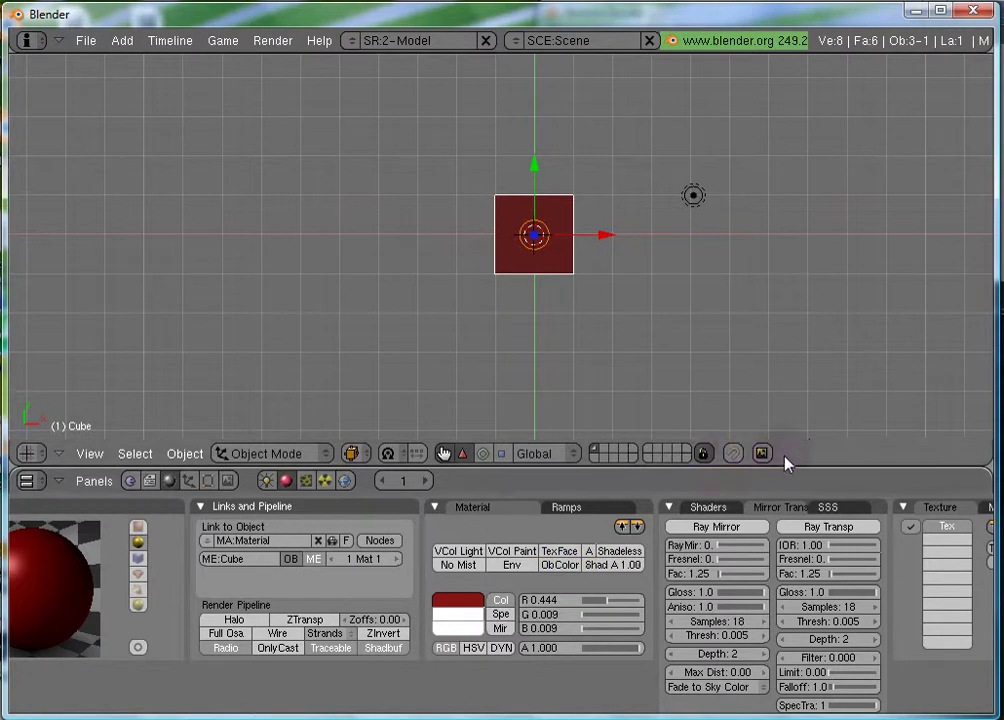
pyautogui.scroll(-3, 786, 559)
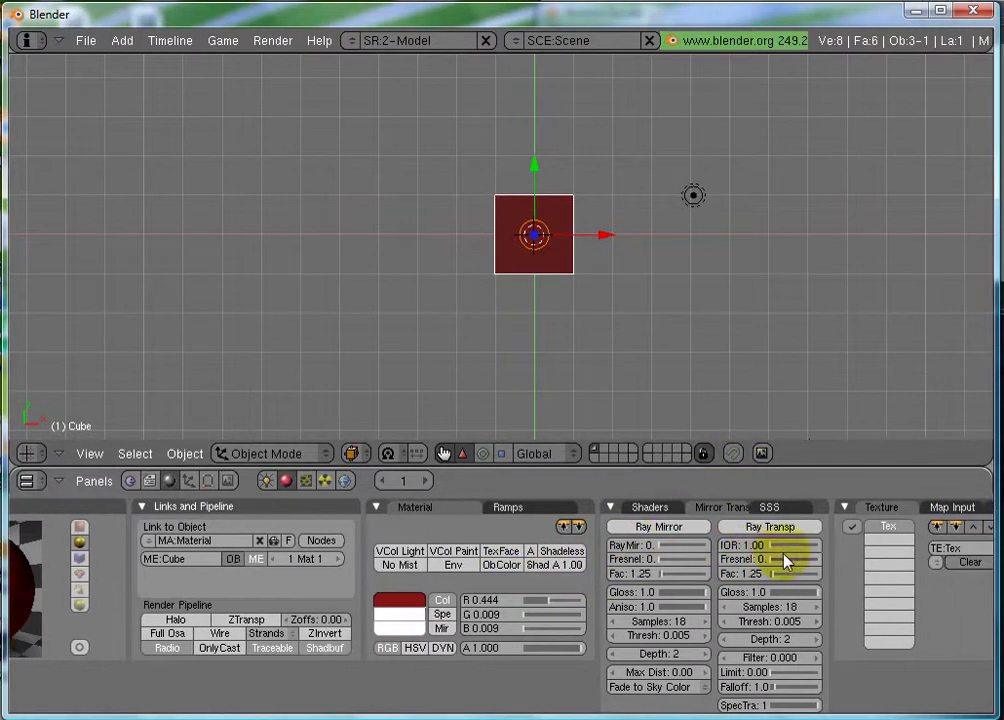
pyautogui.click(660, 508)
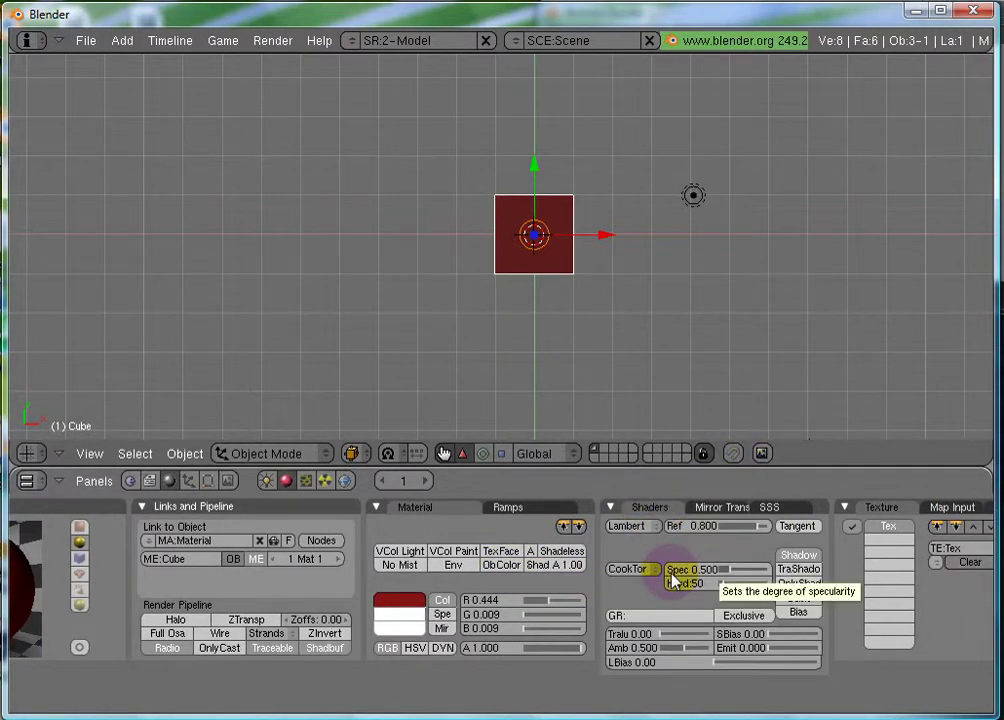
pyautogui.moveTo(673, 580); pyautogui.dragTo(617, 543, button='middle')
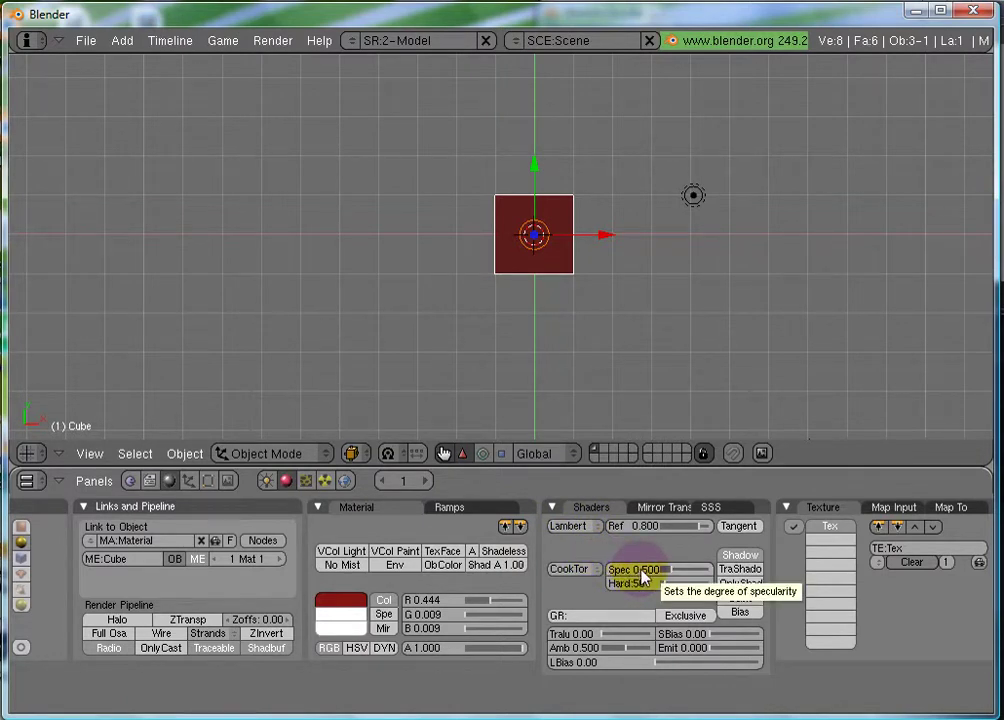
pyautogui.scroll(3, 455, 597)
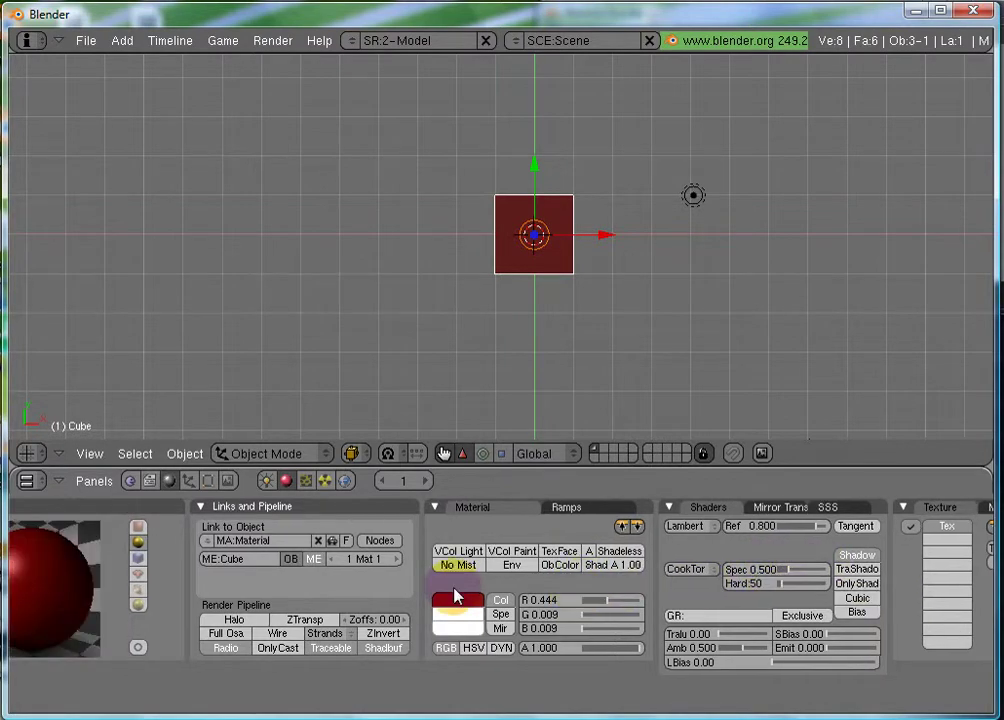
pyautogui.scroll(1, 455, 597)
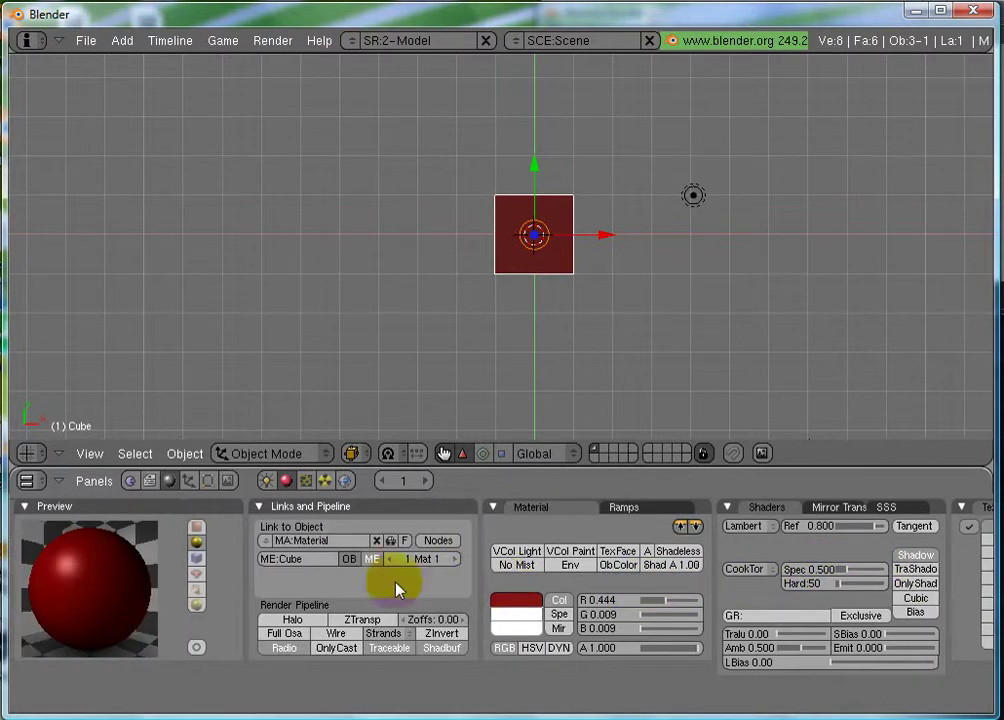
# Split the Buttons window into two side-by-side areas.
pyautogui.rightClick(251, 464)
pyautogui.click(228, 466)
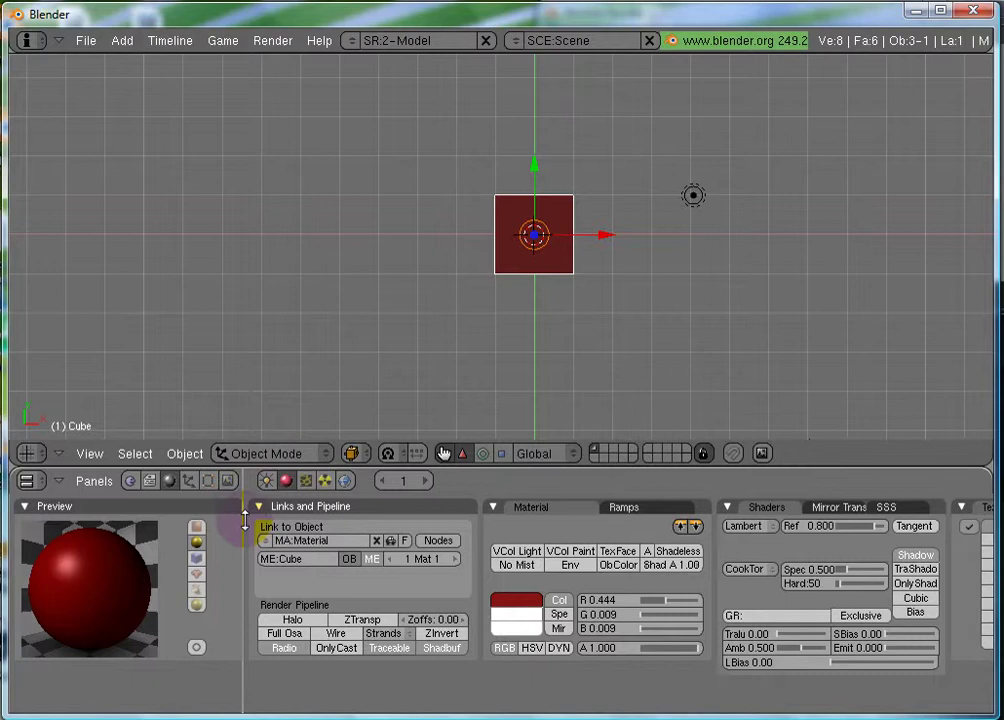
pyautogui.click(247, 513)
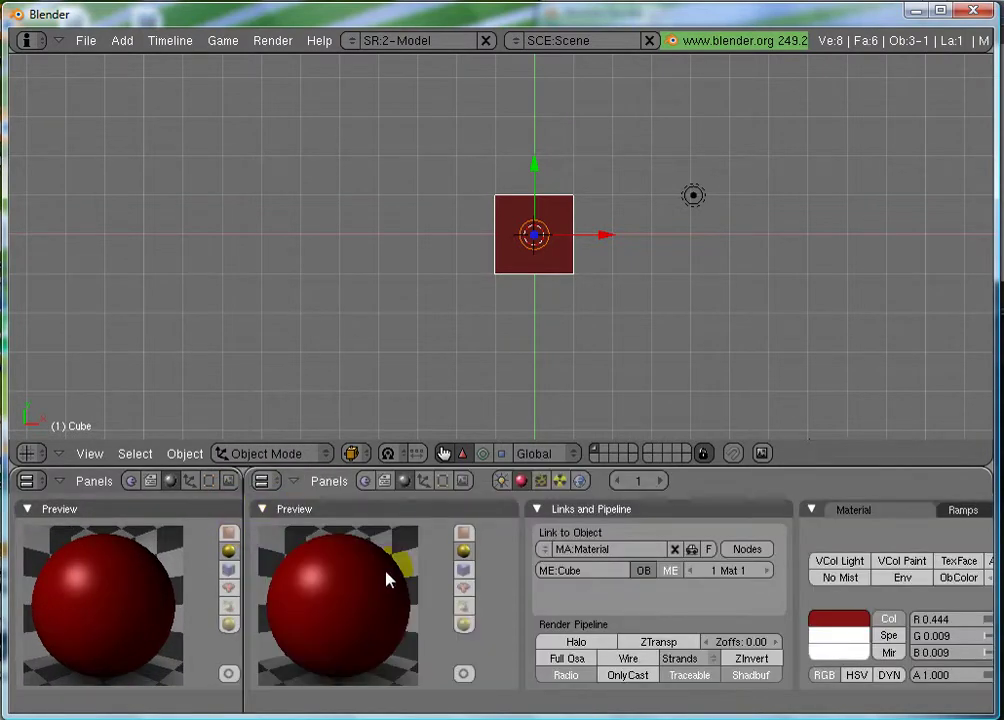
pyautogui.scroll(-7, 437, 585)
pyautogui.scroll(-4, 437, 585)
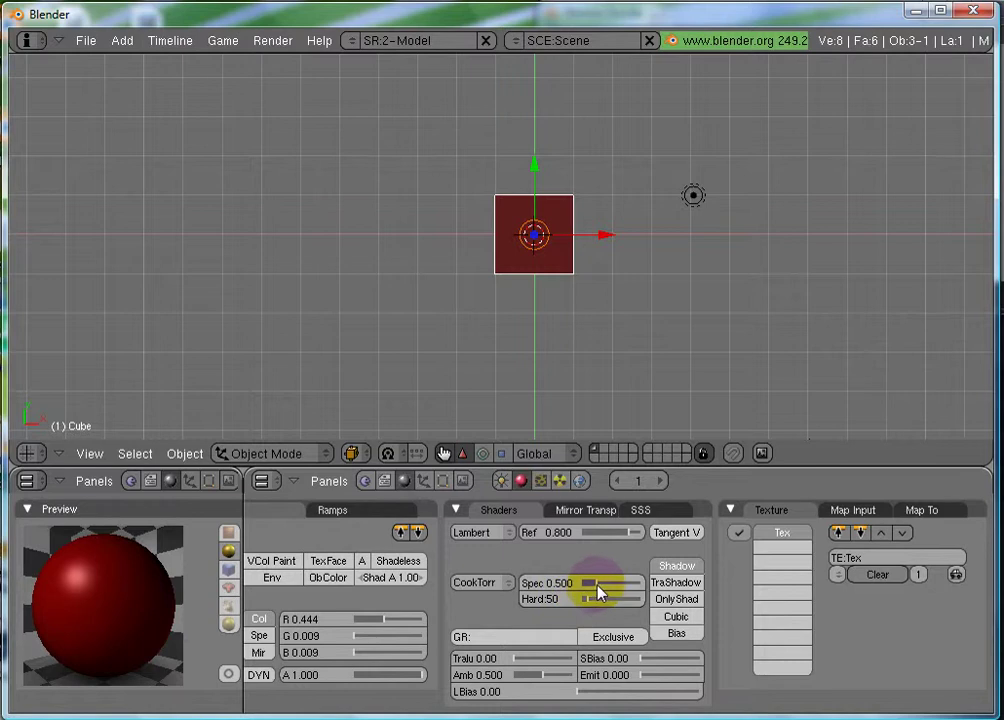
# Adjust the material's Spec slider, raising it then lowering it to about 1.
pyautogui.moveTo(600, 592); pyautogui.dragTo(632, 592)
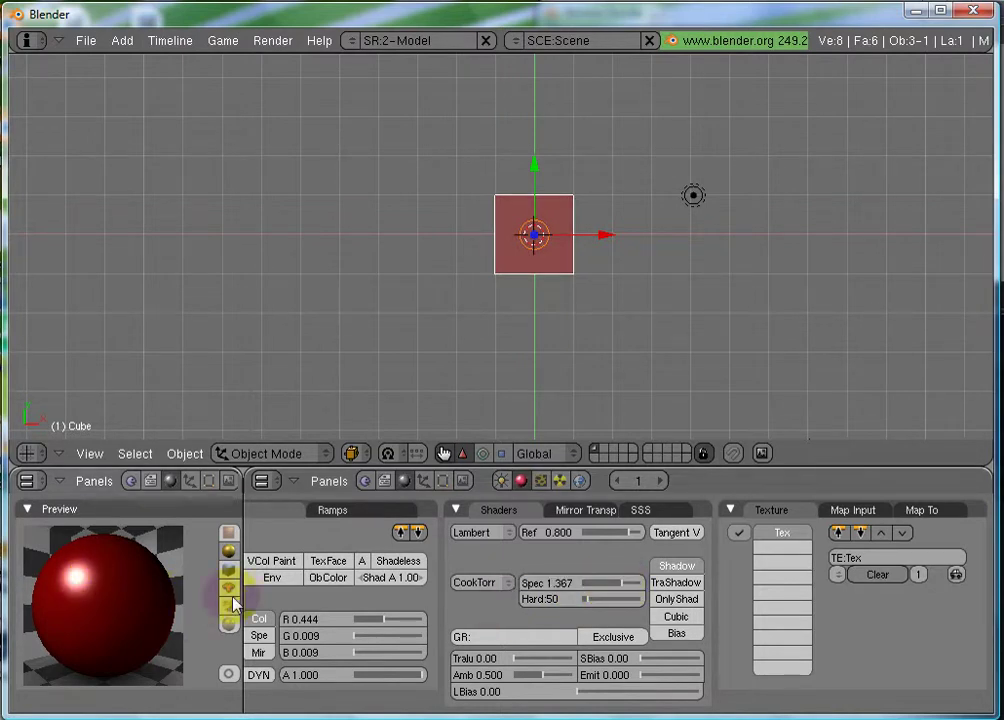
pyautogui.moveTo(634, 589); pyautogui.dragTo(607, 605)
pyautogui.hscroll(-2, 556, 664)
pyautogui.hscroll(2, 565, 666)
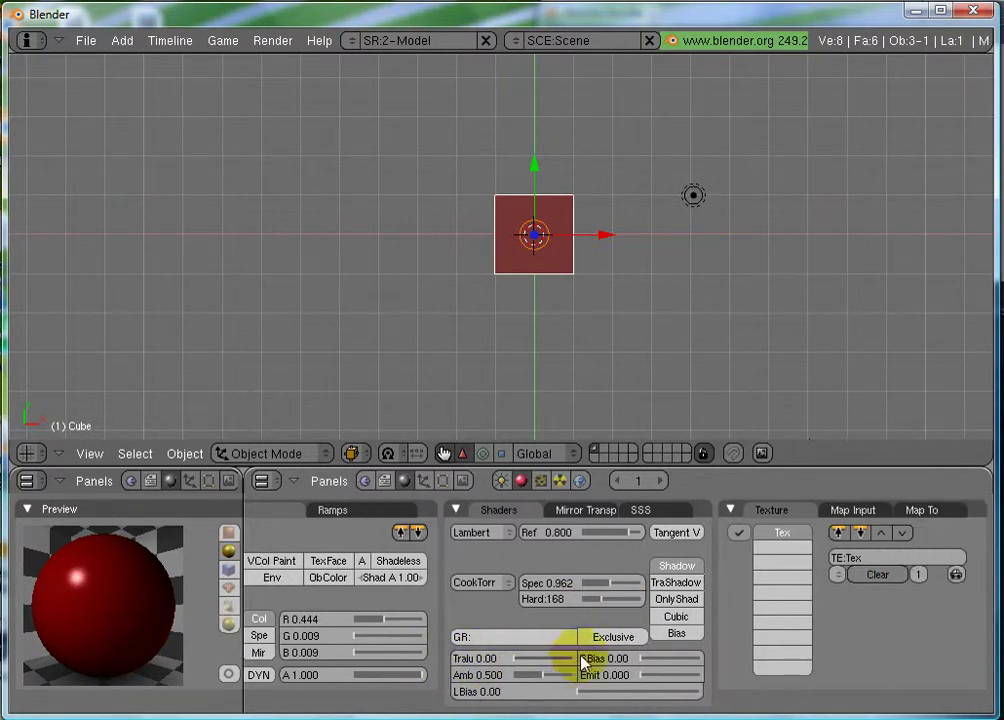
# Look through the Mirror Transp and SSS tabs, then go back to the Shaders tab.
pyautogui.click(589, 512)
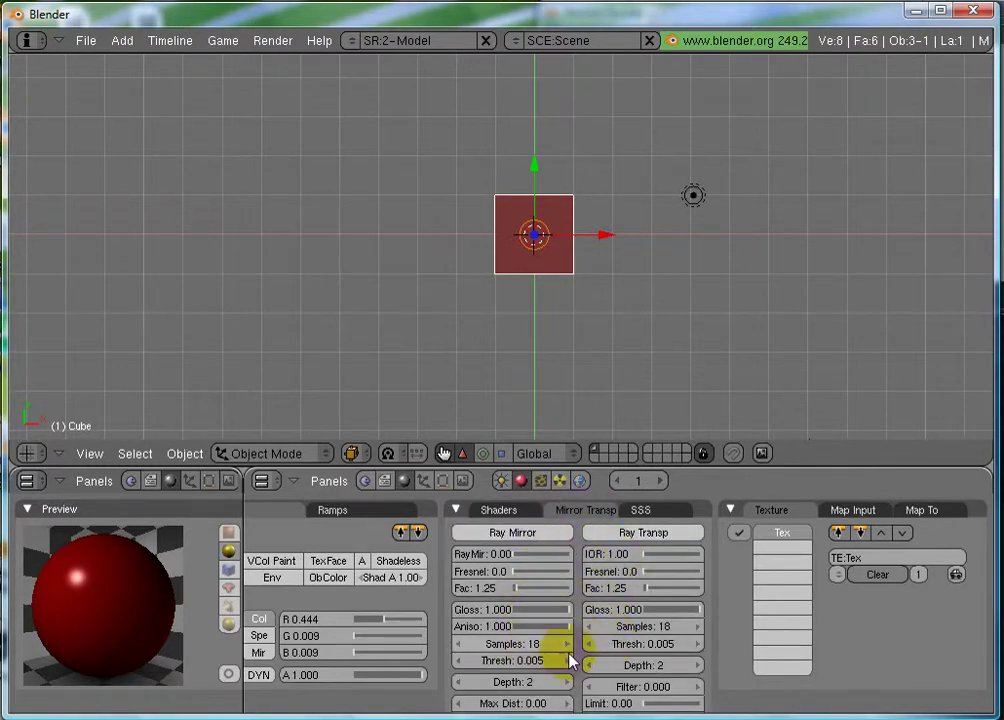
pyautogui.click(663, 512)
pyautogui.click(590, 511)
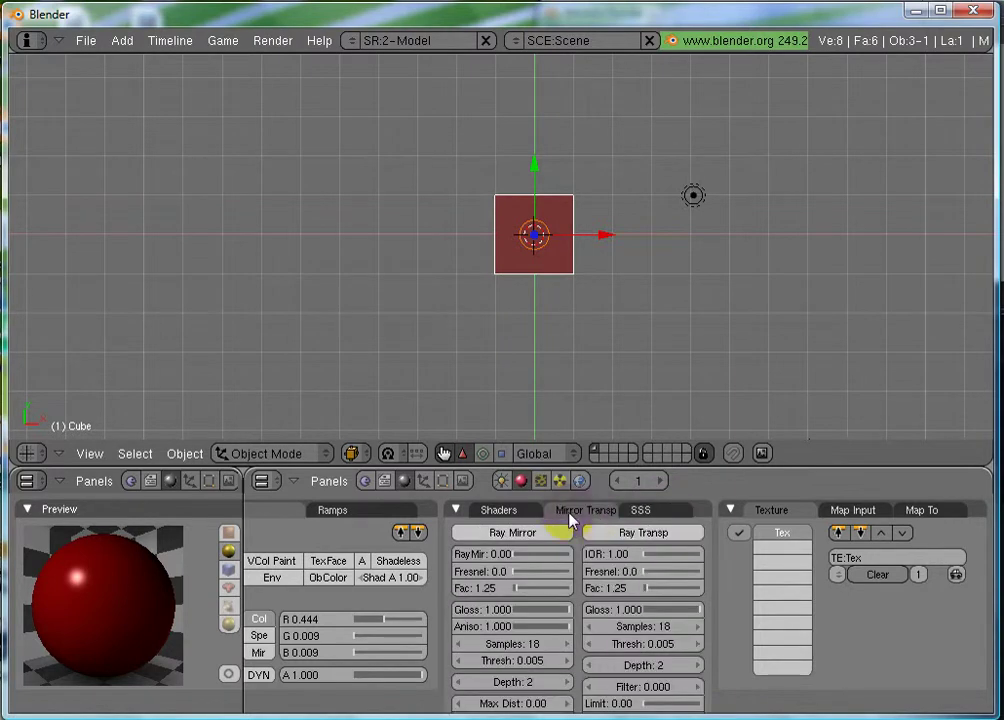
pyautogui.click(515, 510)
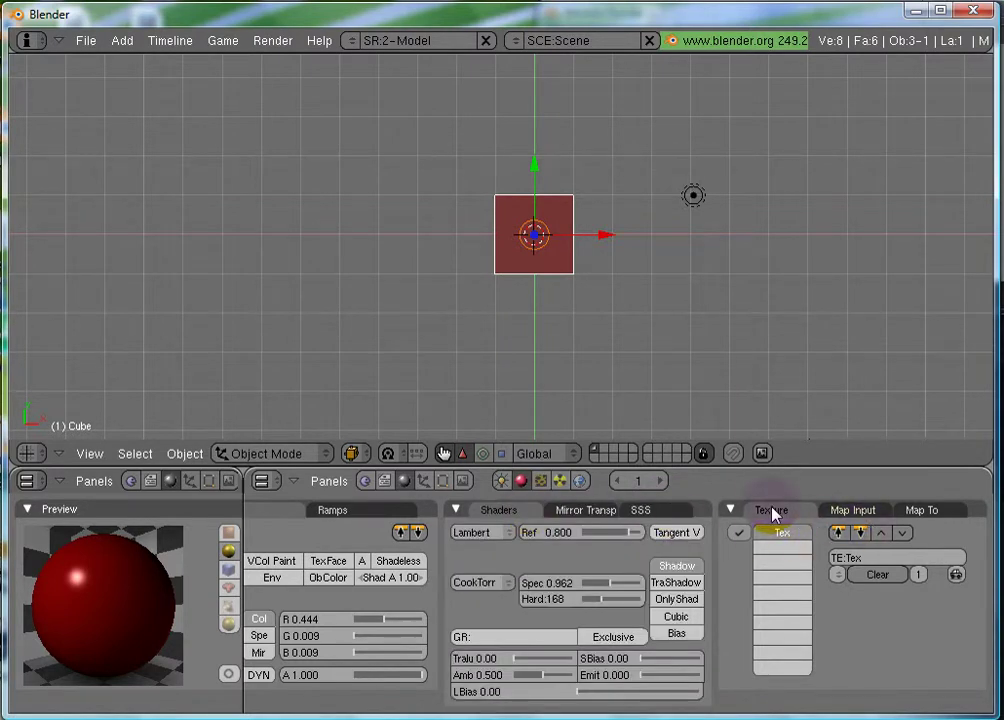
pyautogui.scroll(3, 680, 547)
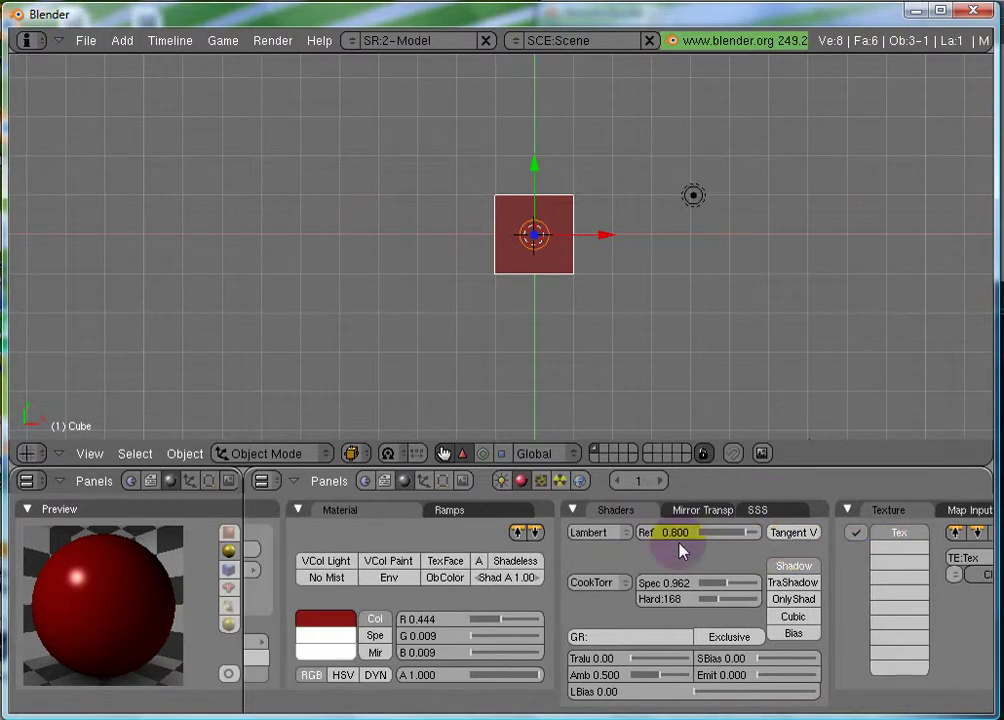
pyautogui.scroll(10, 679, 551)
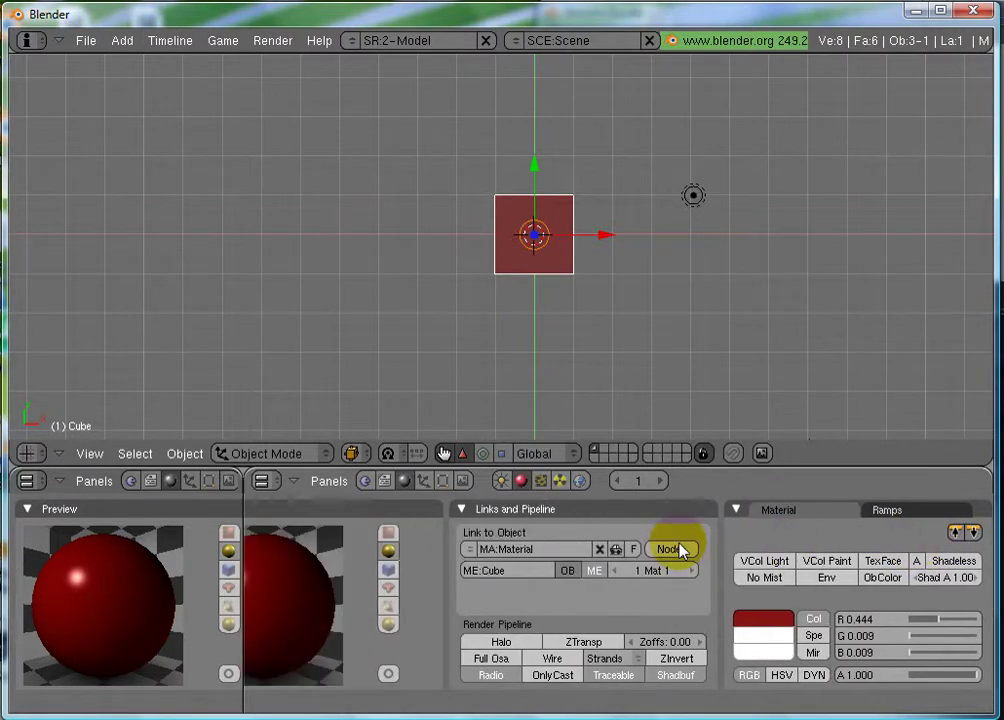
pyautogui.scroll(2, 676, 549)
pyautogui.scroll(-7, 695, 605)
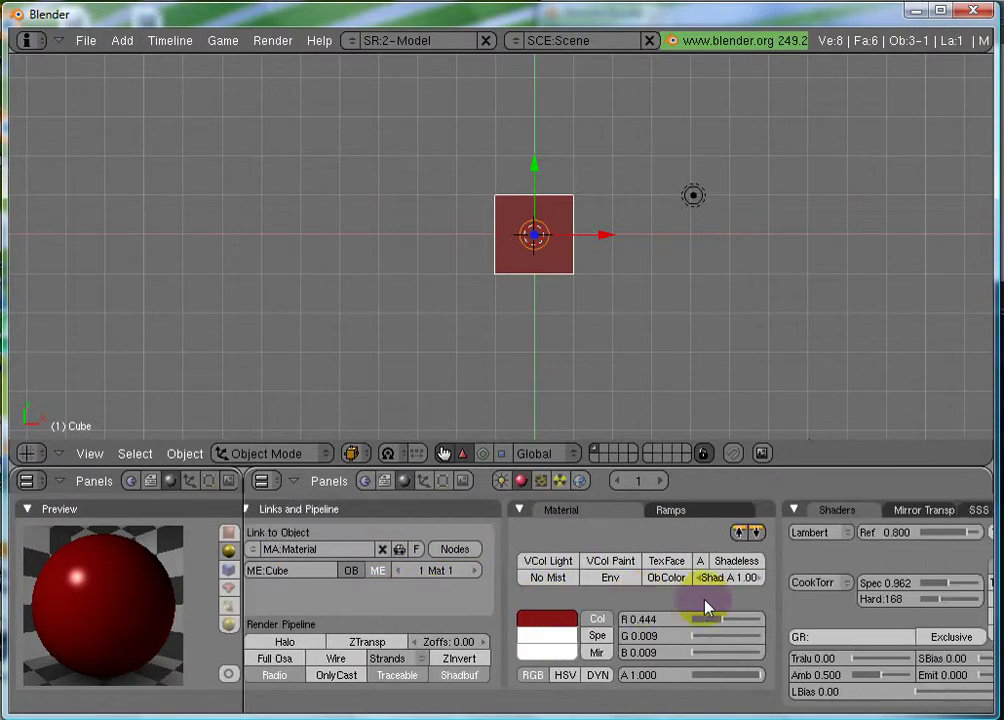
pyautogui.scroll(-8, 705, 607)
pyautogui.scroll(15, 800, 617)
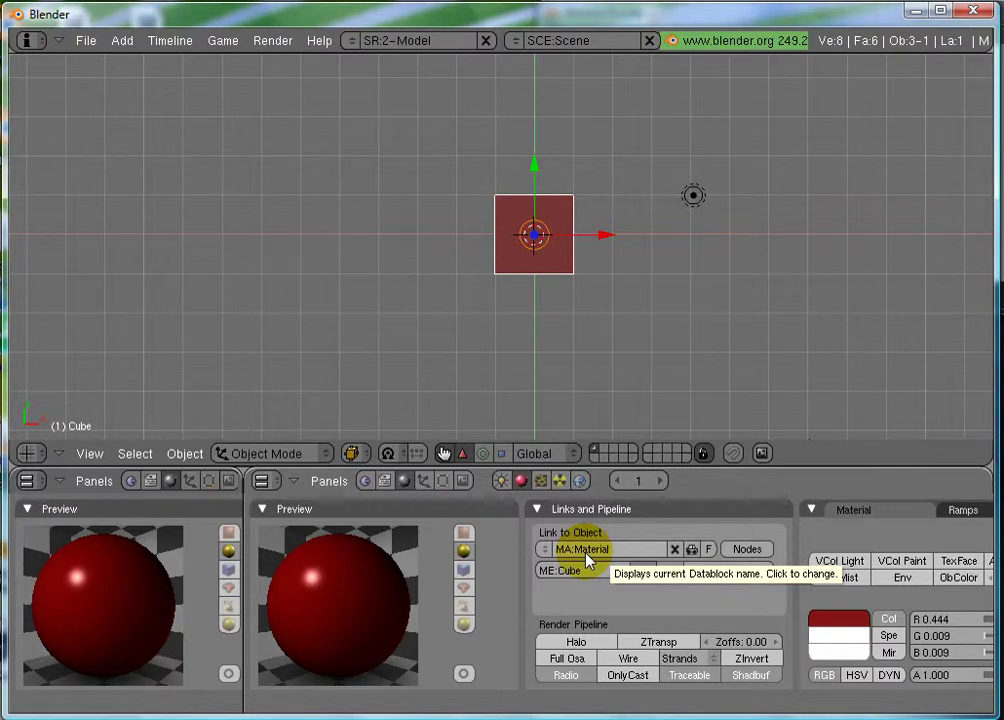
# Erase the default cube and add a Suzanne monkey mesh in its place.
pyautogui.press('x')
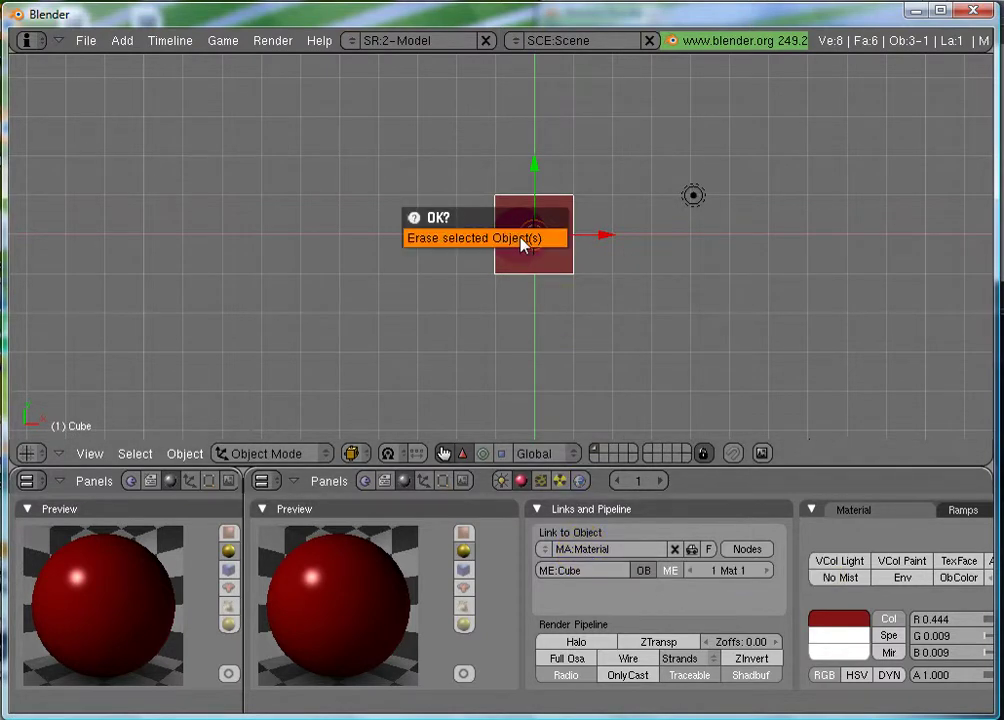
pyautogui.click(522, 242)
pyautogui.press('space')
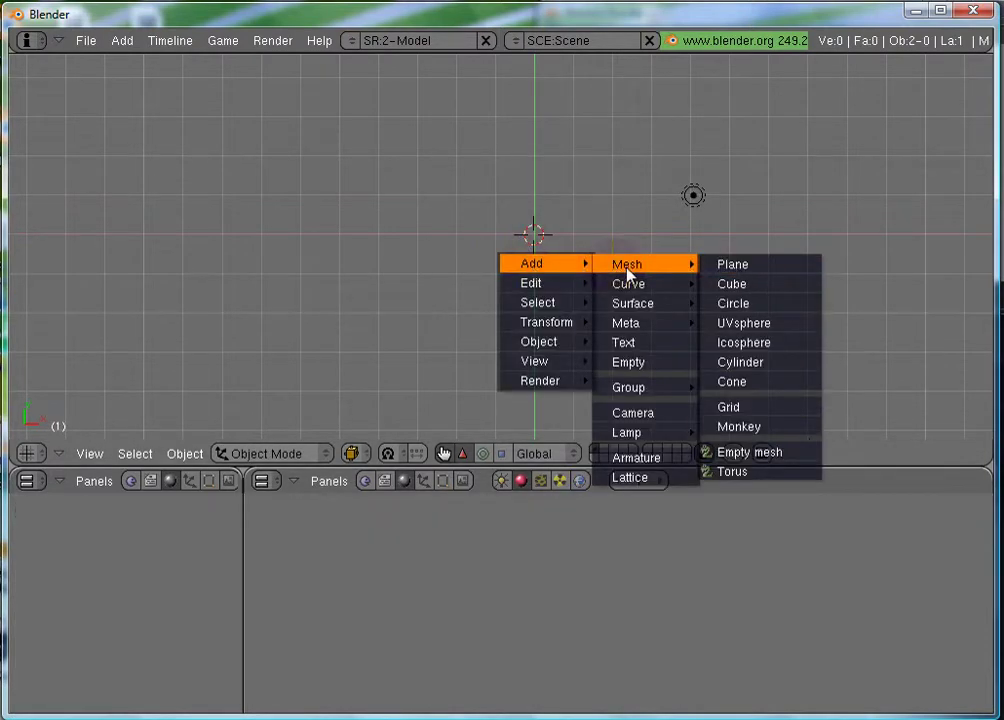
pyautogui.moveTo(645, 284)
pyautogui.moveTo(627, 264)
pyautogui.click(740, 428)
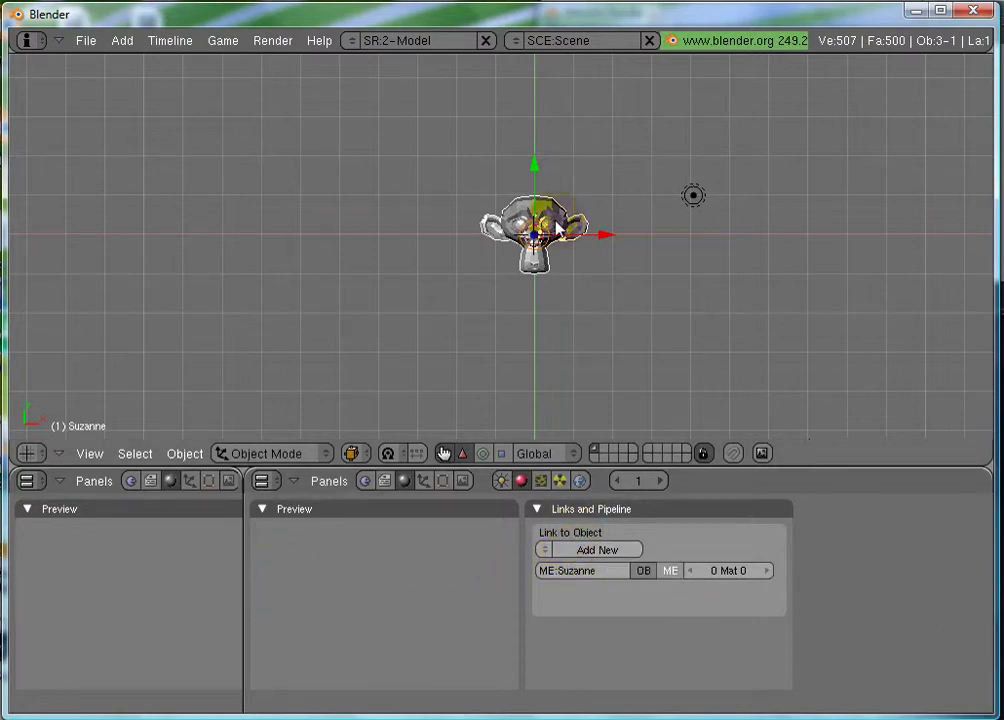
pyautogui.scroll(6, 568, 232)
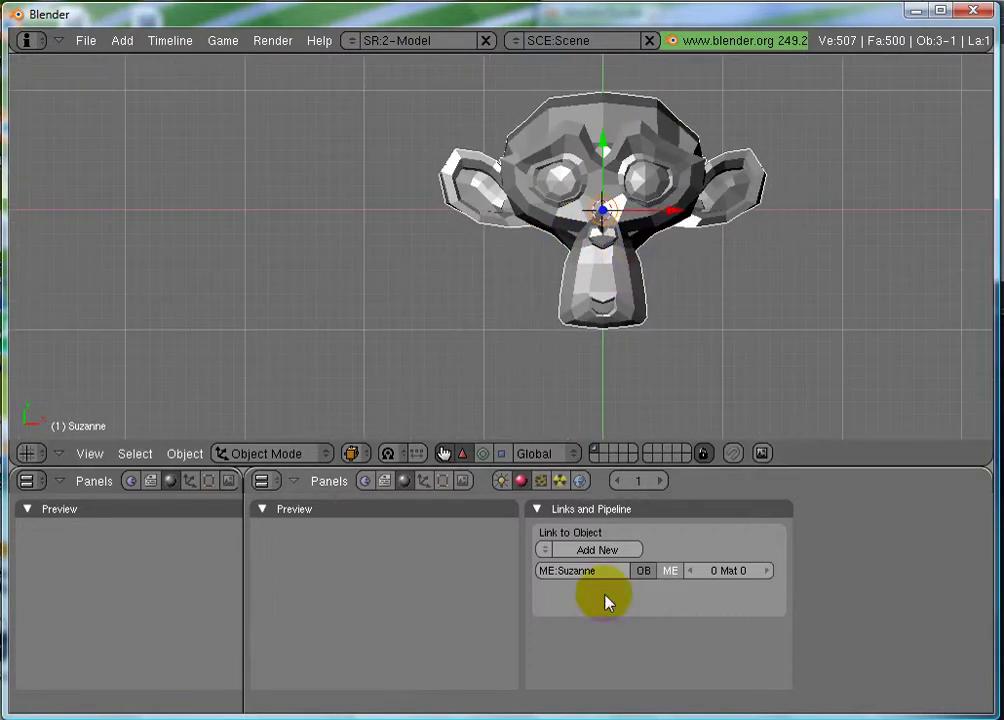
# Create a new material for Suzanne and name it SuzMat.
pyautogui.click(590, 552)
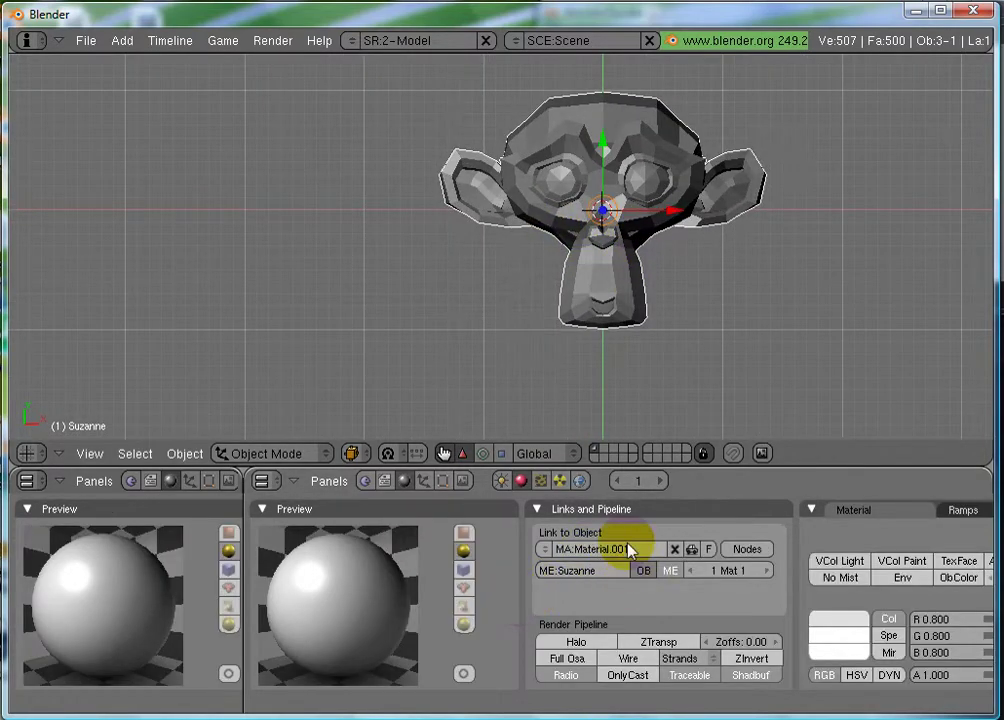
pyautogui.scroll(-5, 600, 570)
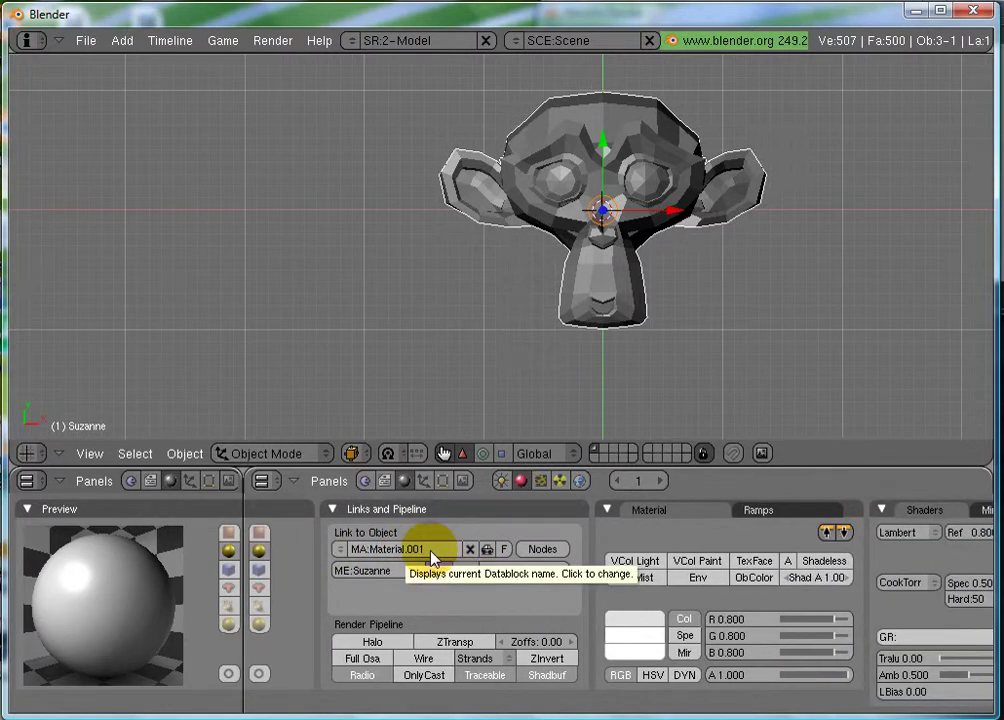
pyautogui.click(385, 549)
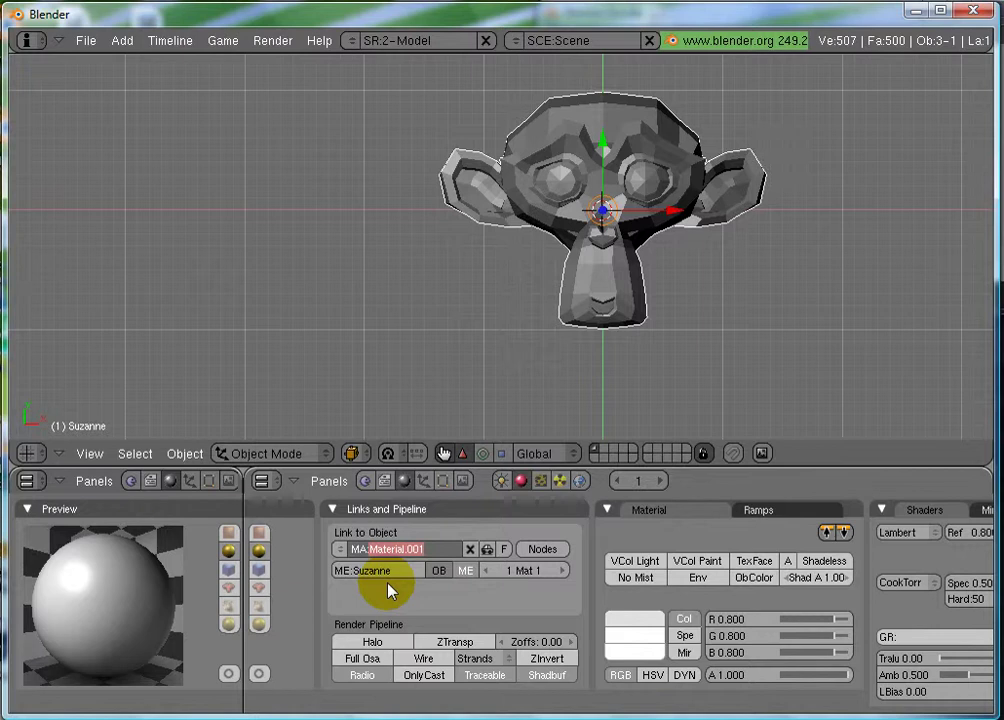
pyautogui.write('SuzMat')
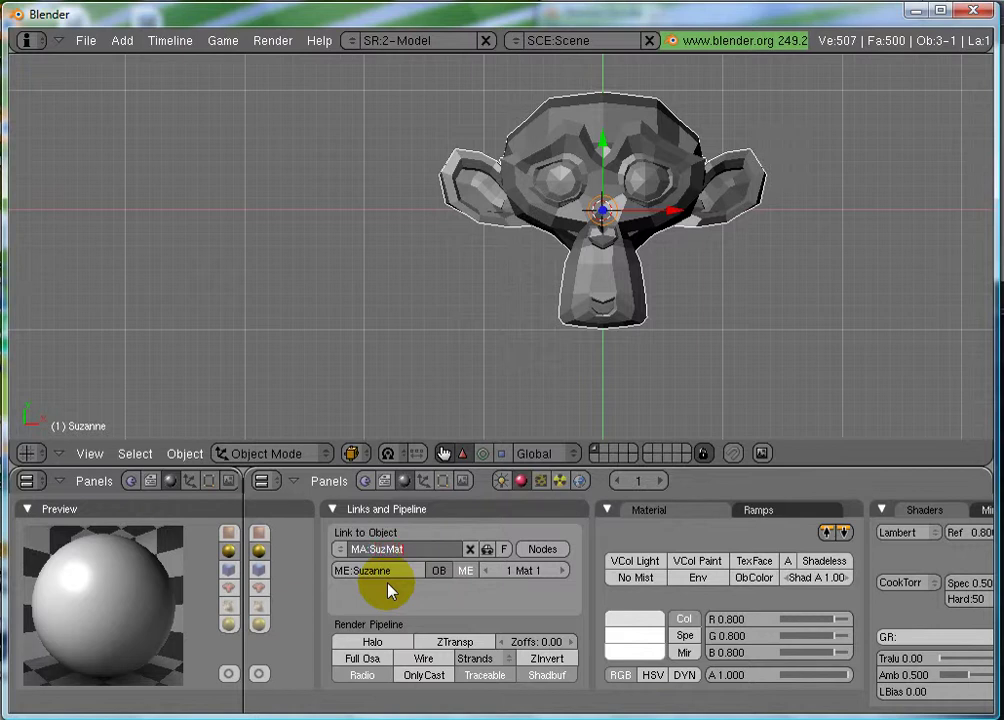
pyautogui.press('Return')
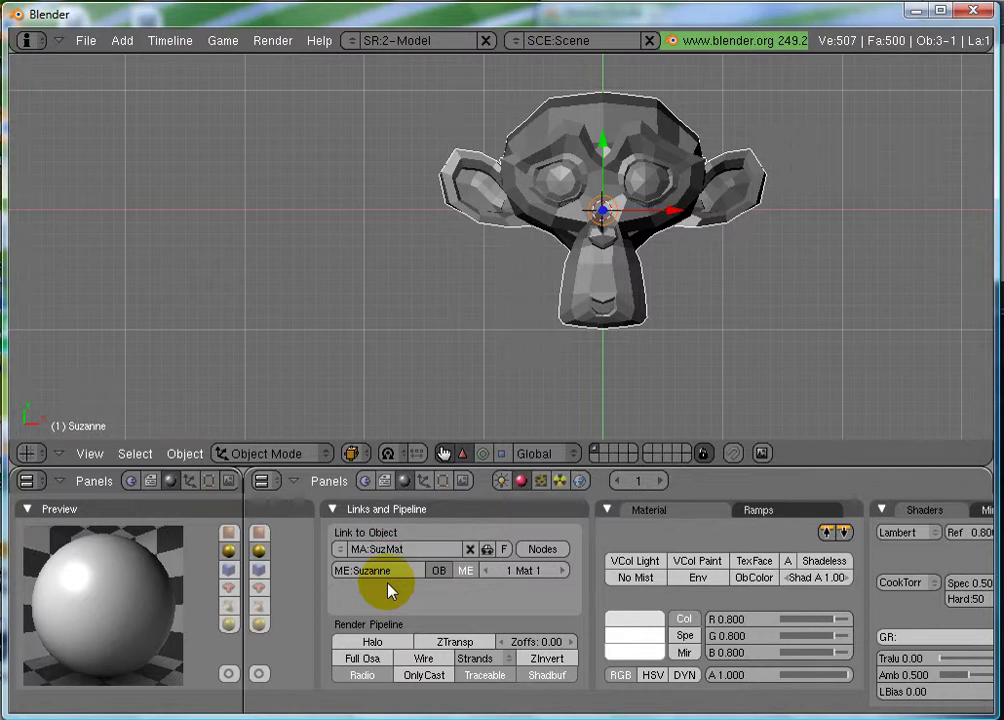
# Assign the existing red Material to the monkey from the material browse list.
pyautogui.click(341, 549)
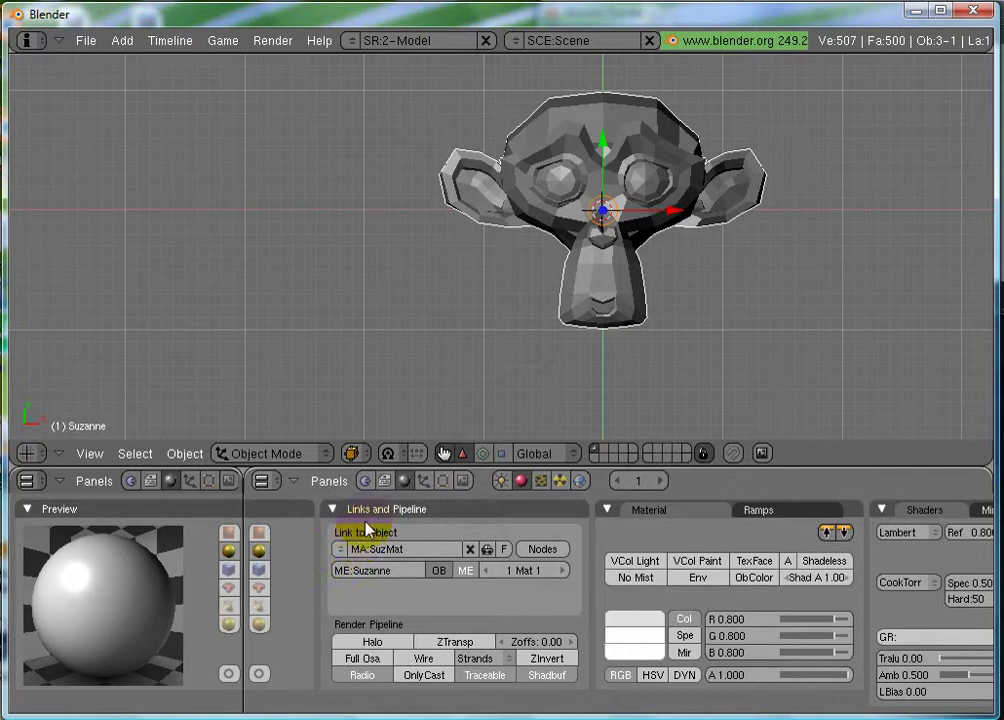
pyautogui.click(341, 549)
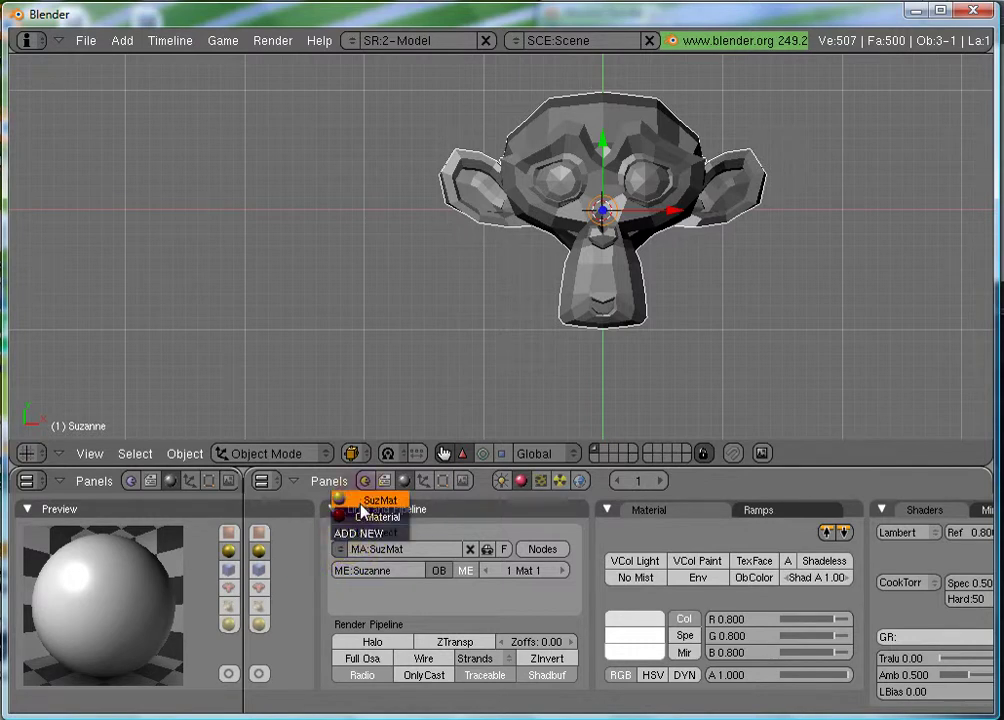
pyautogui.click(339, 549)
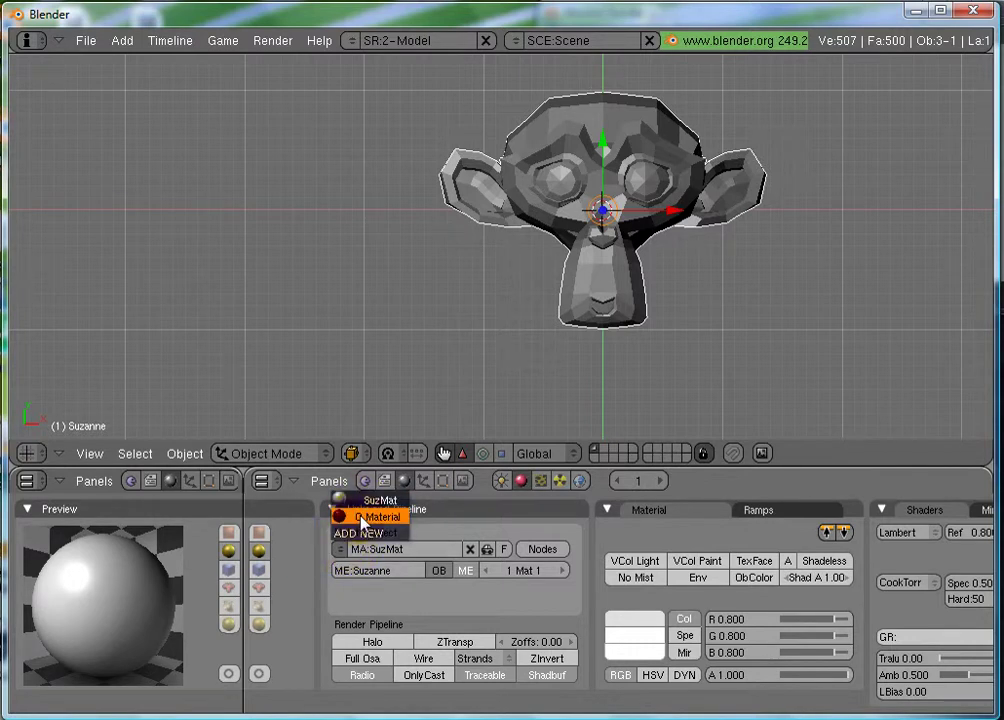
pyautogui.click(366, 517)
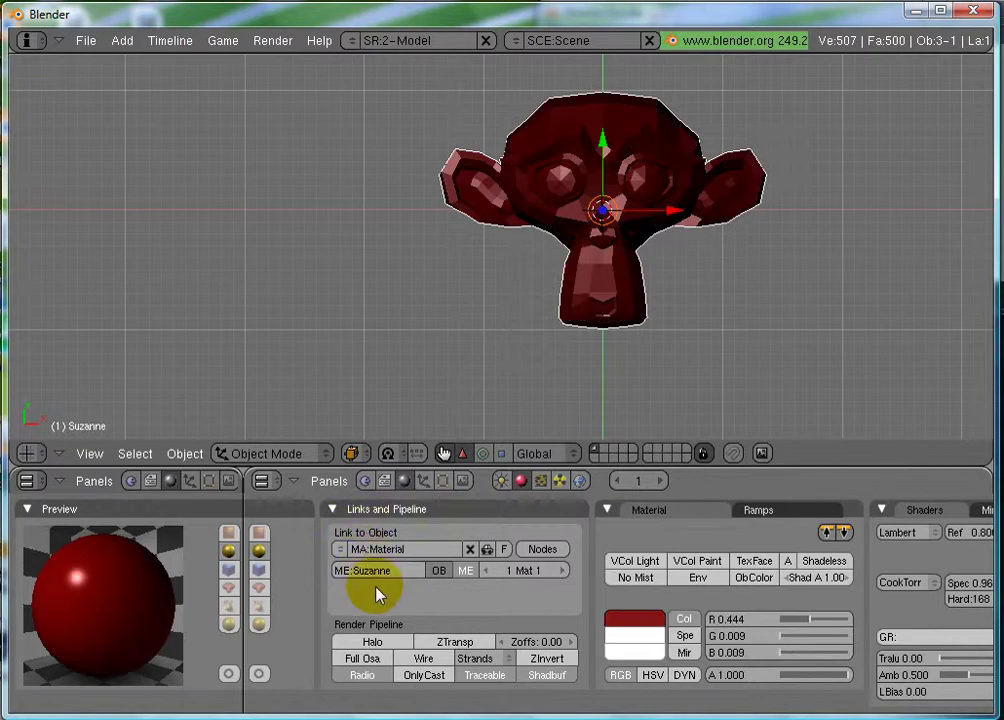
# Switch the monkey back to SuzMat and close the material list unchanged.
pyautogui.click(341, 549)
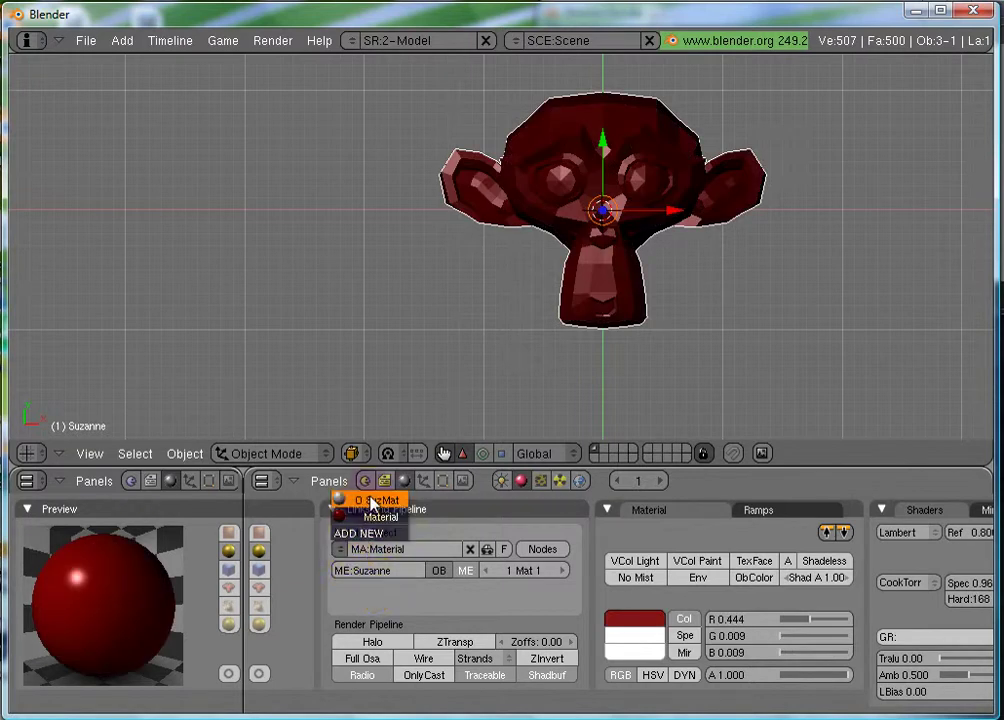
pyautogui.click(366, 499)
pyautogui.click(340, 549)
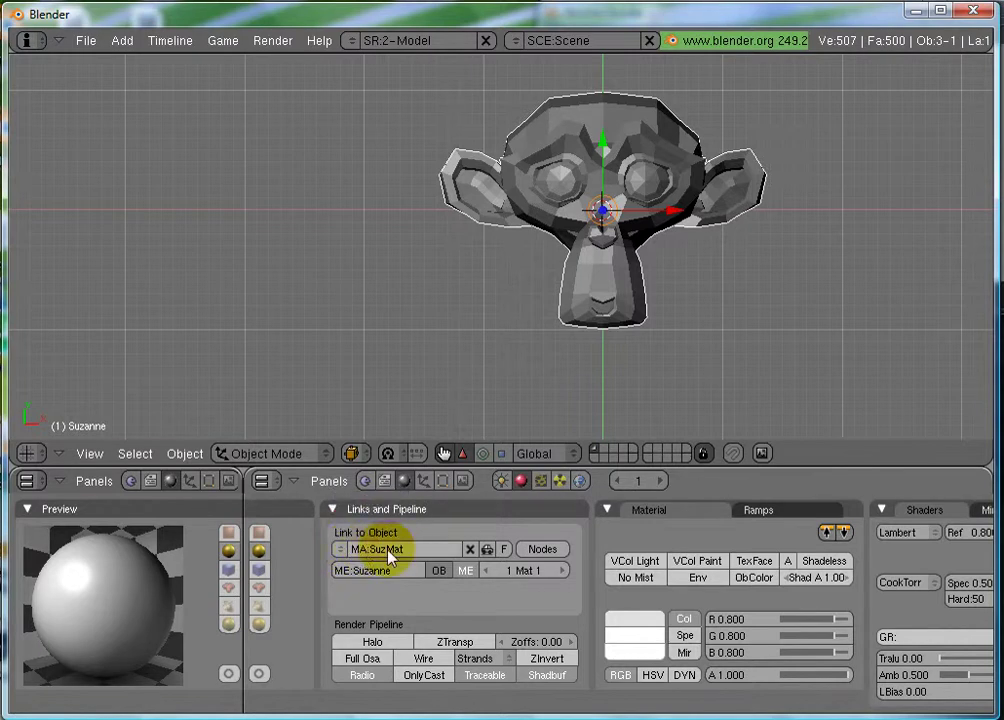
pyautogui.click(341, 549)
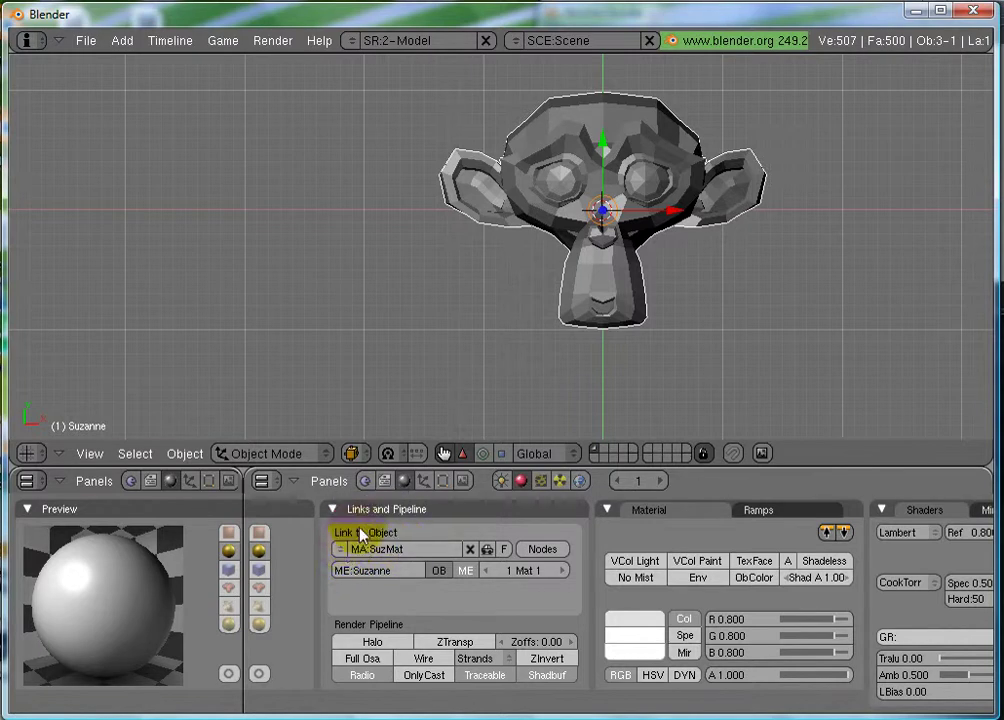
pyautogui.click(341, 549)
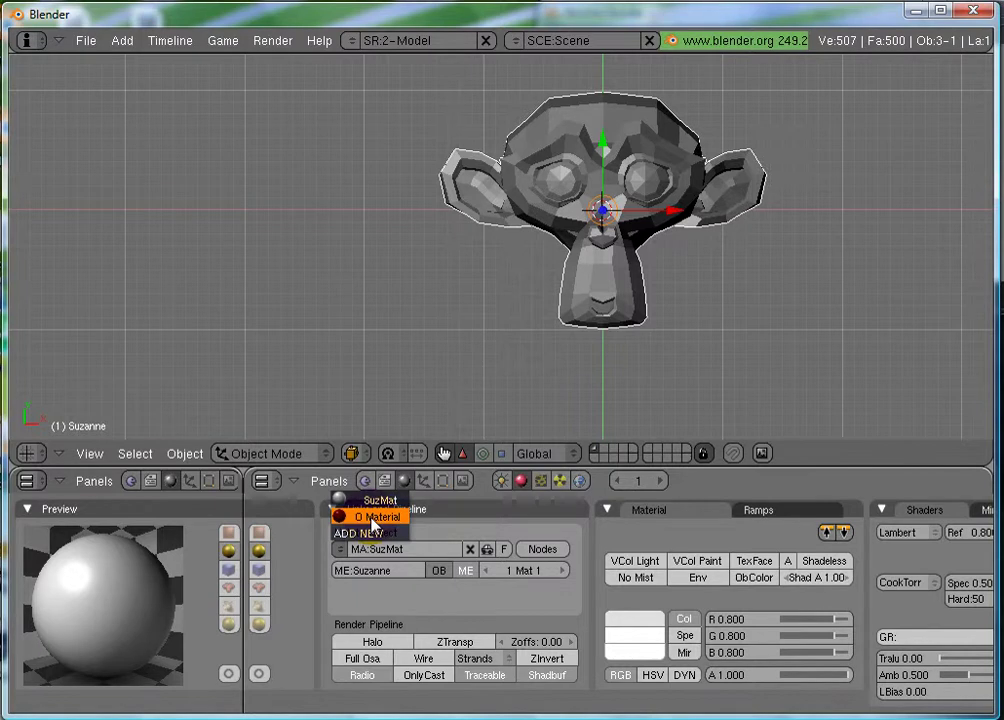
pyautogui.click(358, 602)
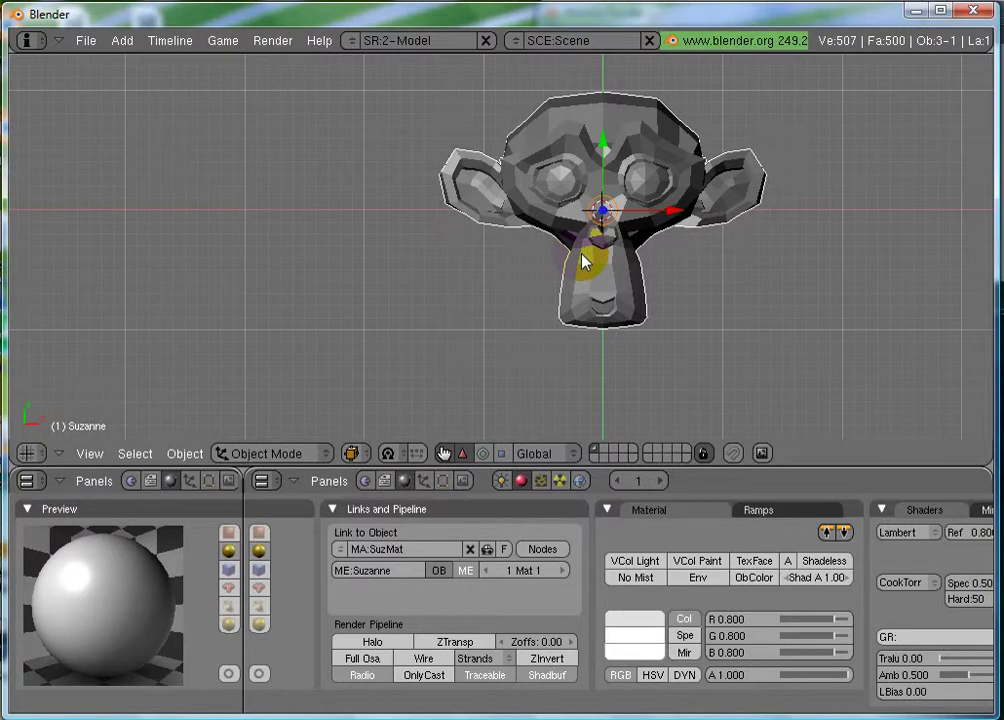
# Duplicate Suzanne, move the copy left along X, and confirm it uses SuzMat.
pyautogui.hotkey('shift', 'd')
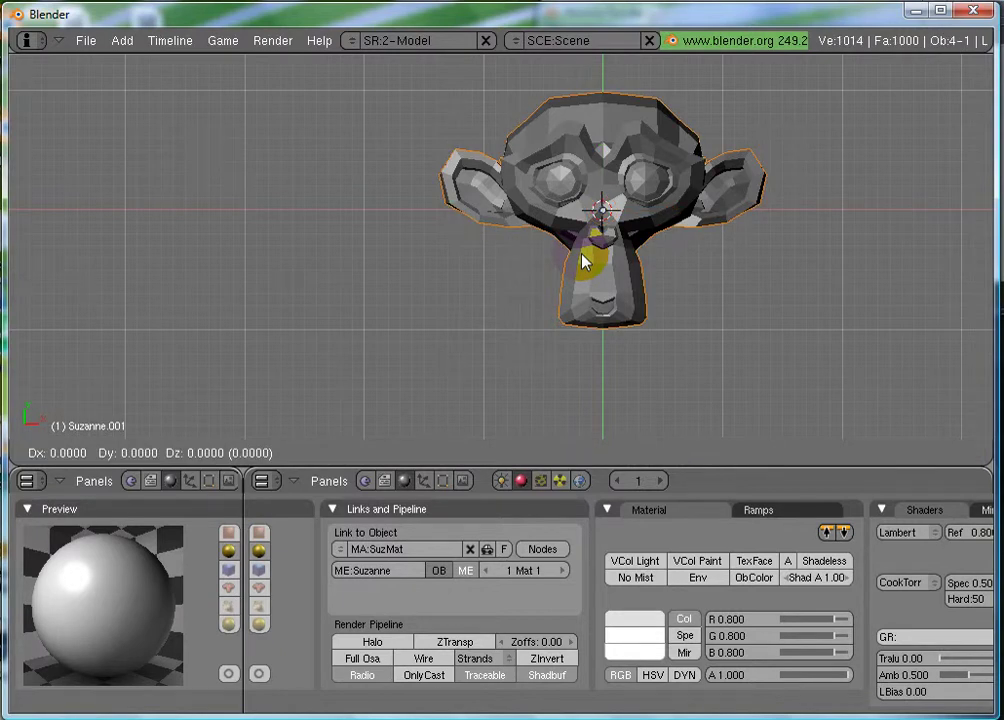
pyautogui.press('x')
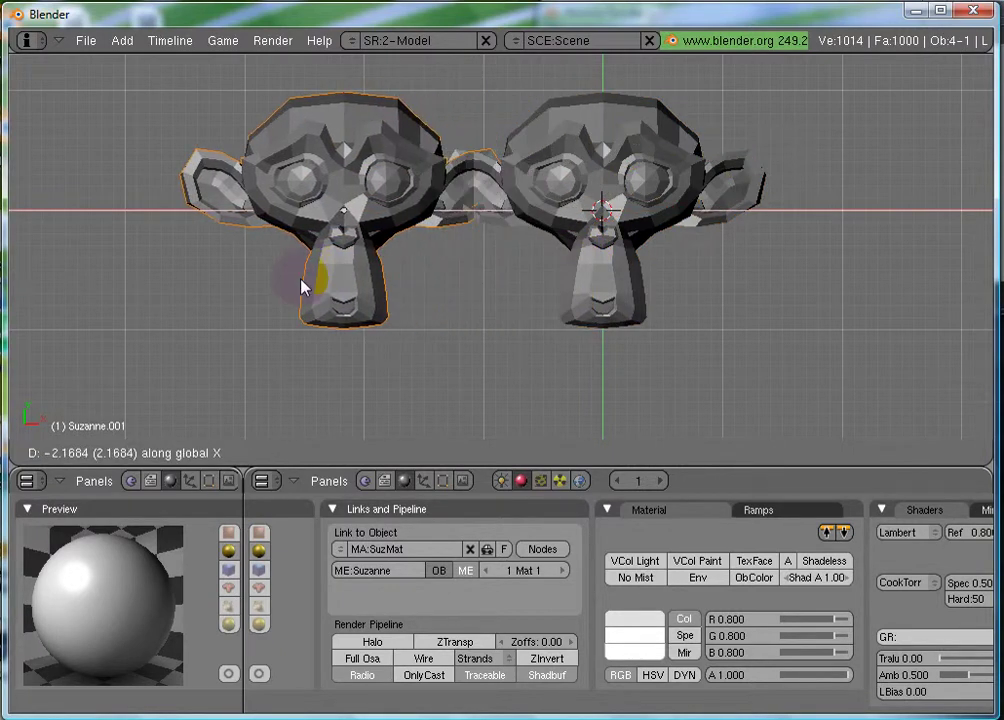
pyautogui.click(228, 288)
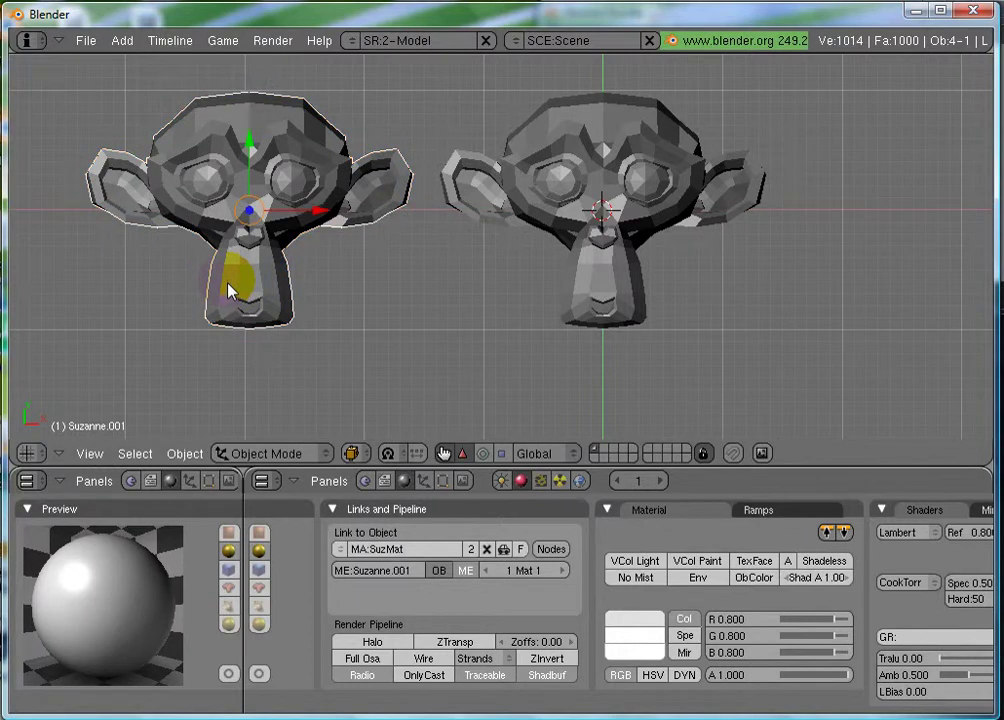
pyautogui.click(340, 549)
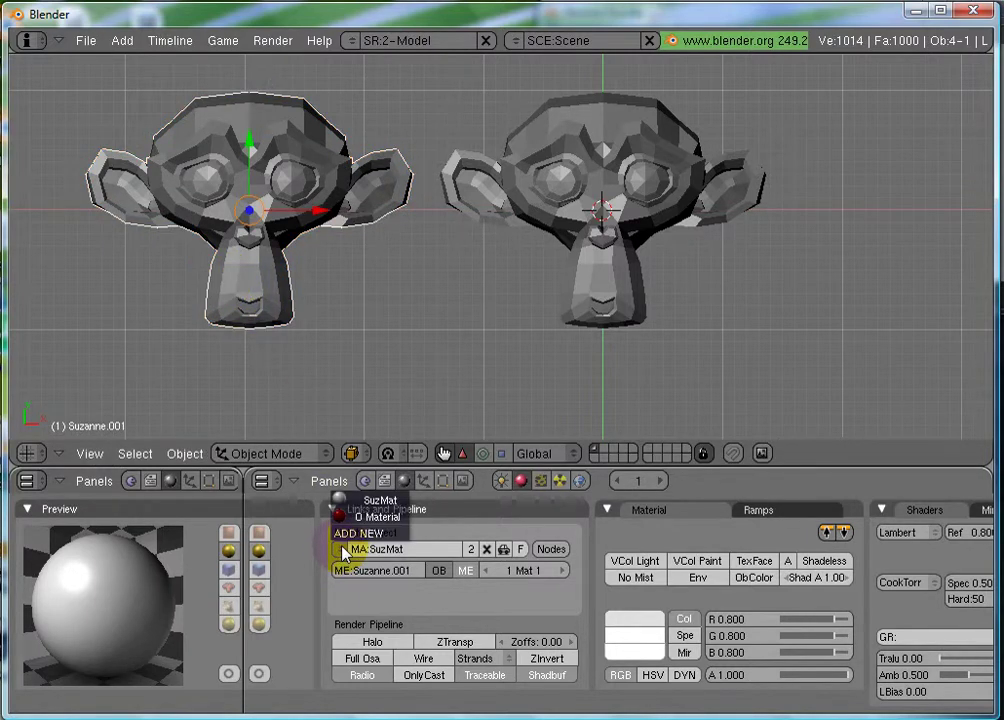
pyautogui.click(357, 503)
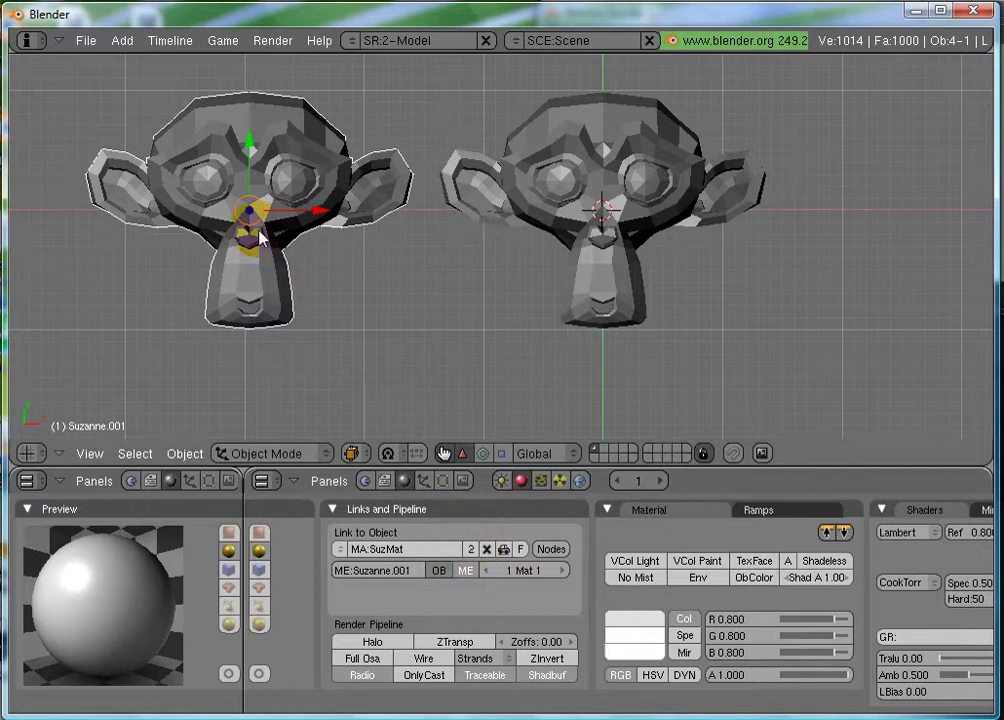
# Select both monkeys and toggle the material link to Object and back to Mesh.
pyautogui.rightClick(600, 203)
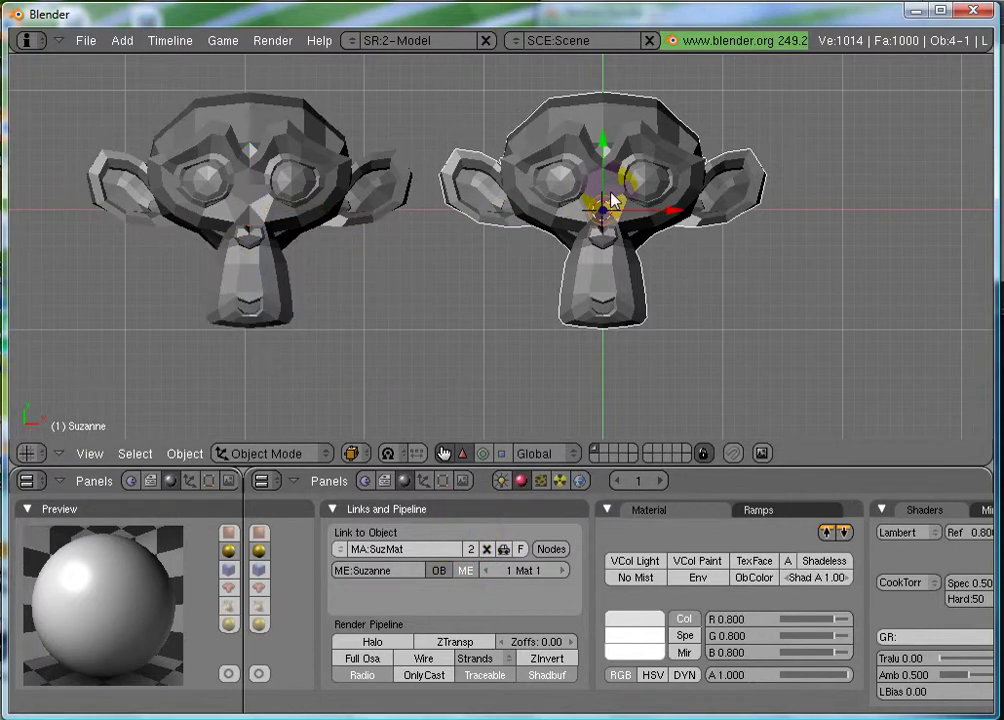
pyautogui.rightClick(343, 196)
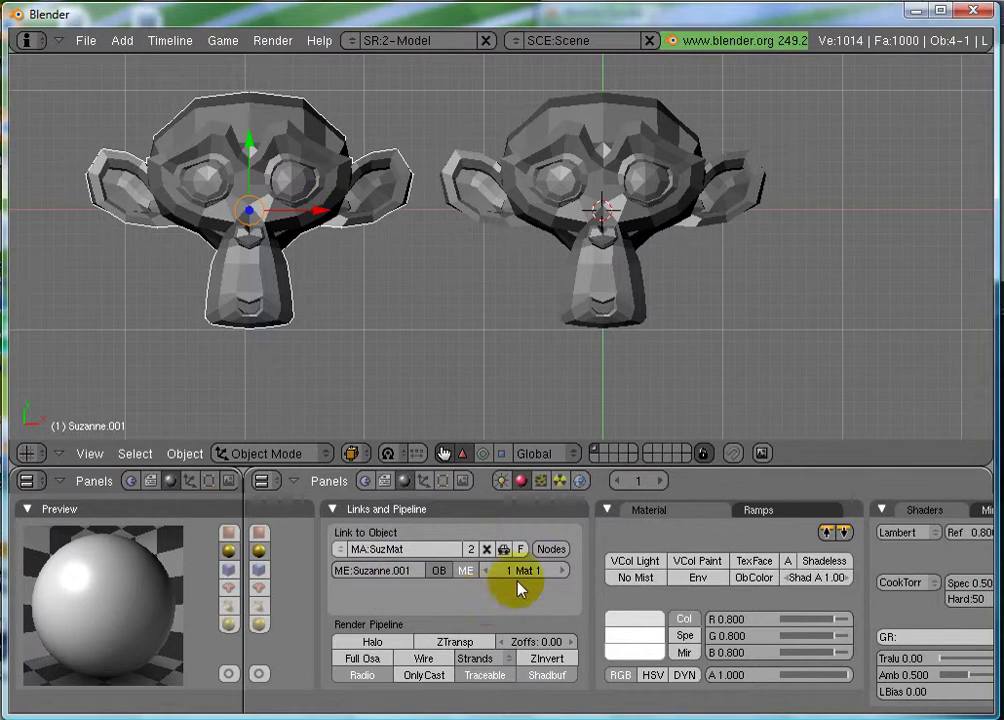
pyautogui.click(444, 566)
pyautogui.click(462, 569)
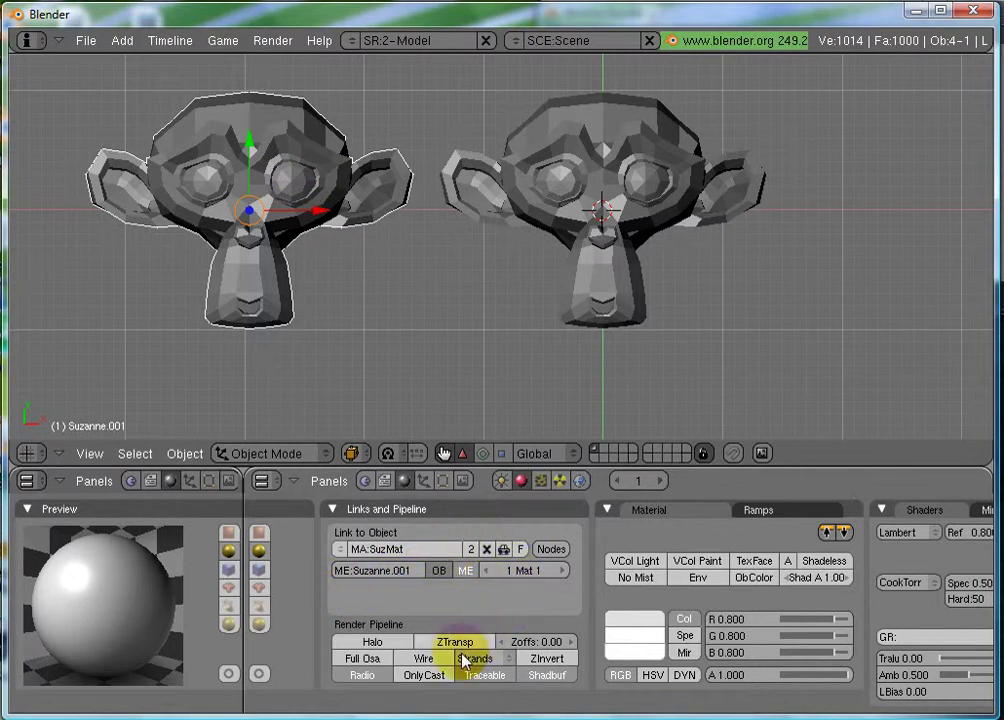
# Change SuzMat's colour to golden yellow (R 0.622, G 0.479, B 0.016).
pyautogui.scroll(-2, 490, 625)
pyautogui.click(530, 625)
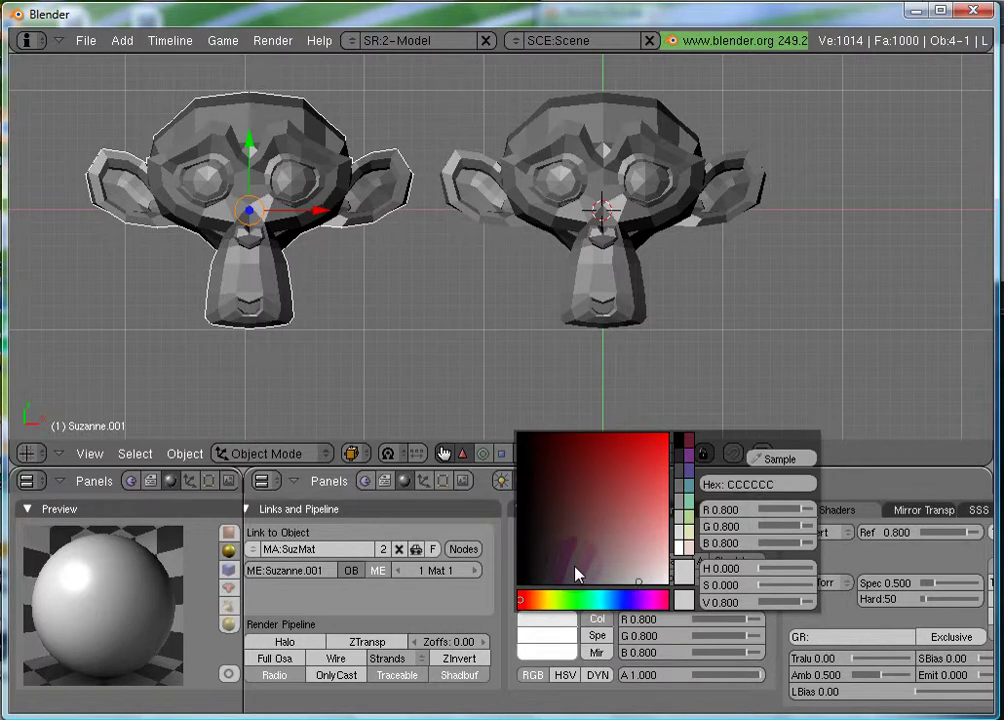
pyautogui.moveTo(560, 600); pyautogui.dragTo(537, 601)
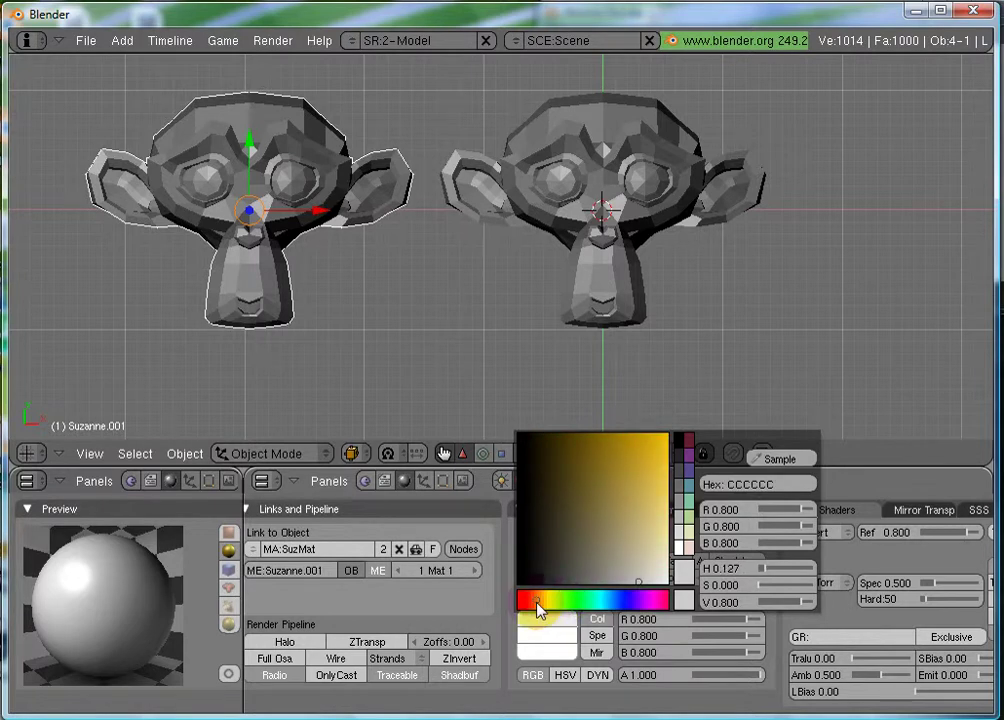
pyautogui.click(598, 441)
pyautogui.moveTo(605, 440); pyautogui.dragTo(613, 443)
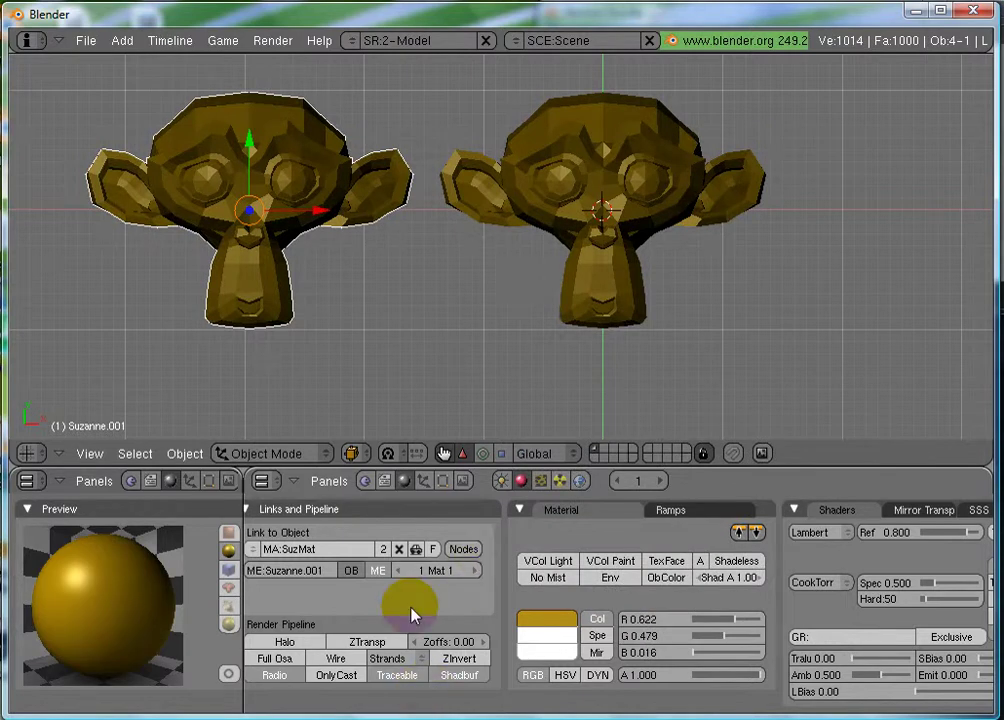
pyautogui.scroll(-2, 650, 399)
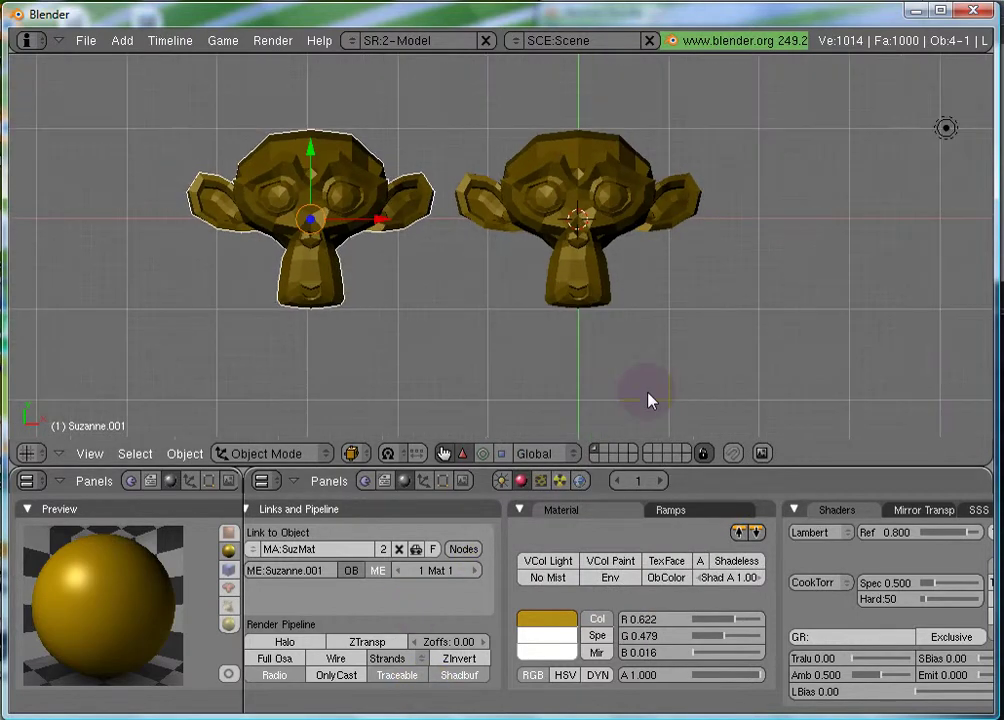
# Render both gold monkeys with F12, close the render, and check the Render menu.
pyautogui.press('F12')
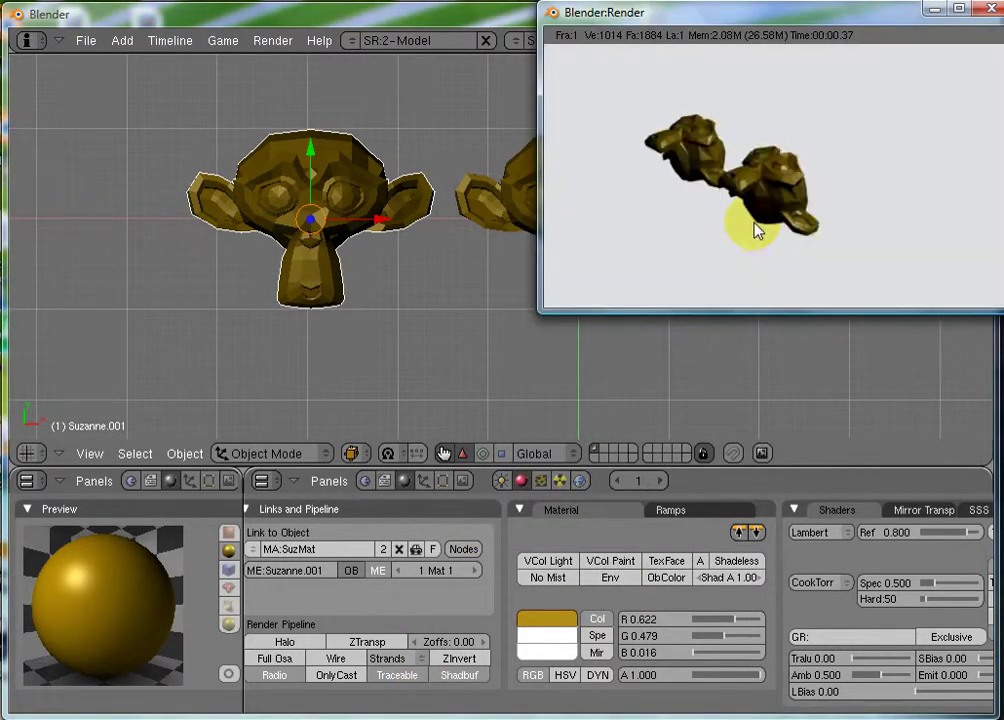
pyautogui.scroll(3, 755, 230)
pyautogui.scroll(-2, 757, 232)
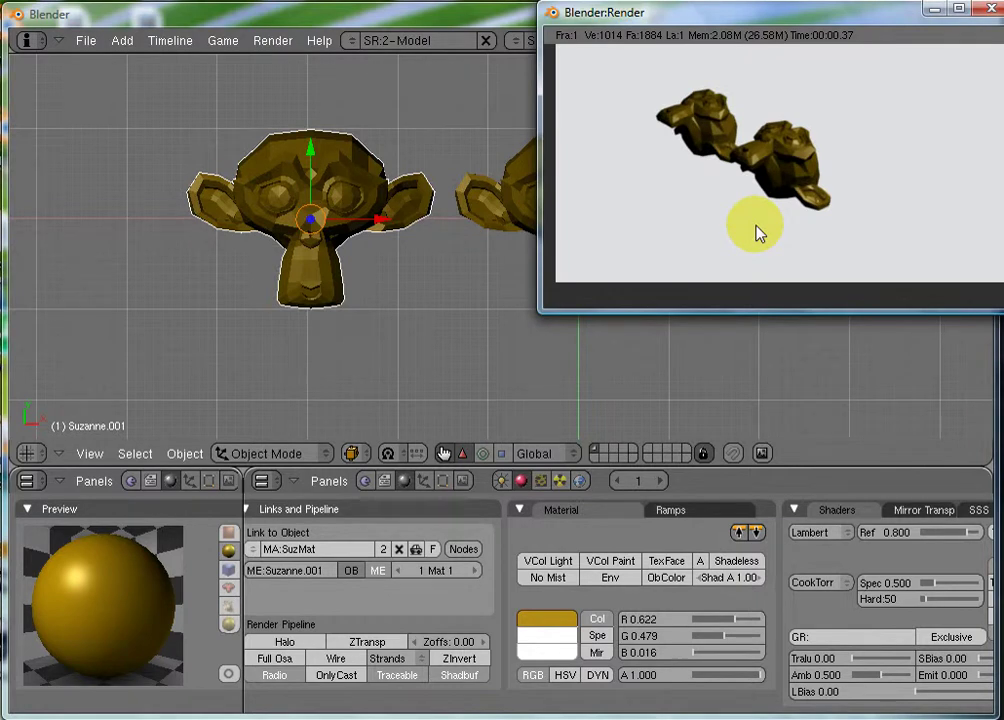
pyautogui.press('Escape')
pyautogui.scroll(-3, 585, 648)
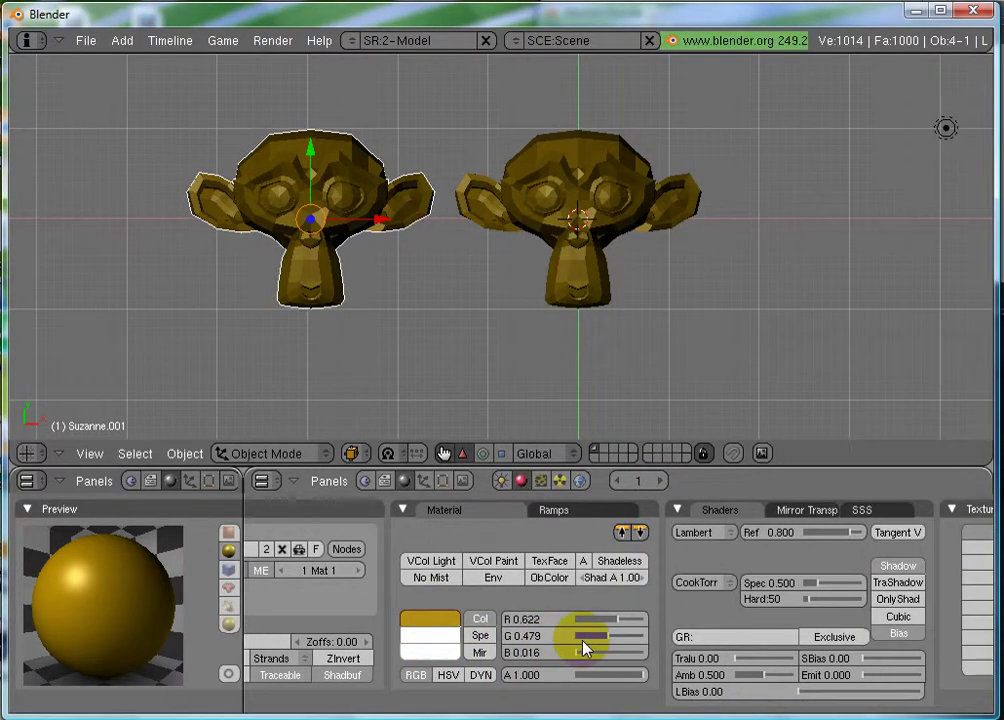
pyautogui.scroll(-5, 585, 648)
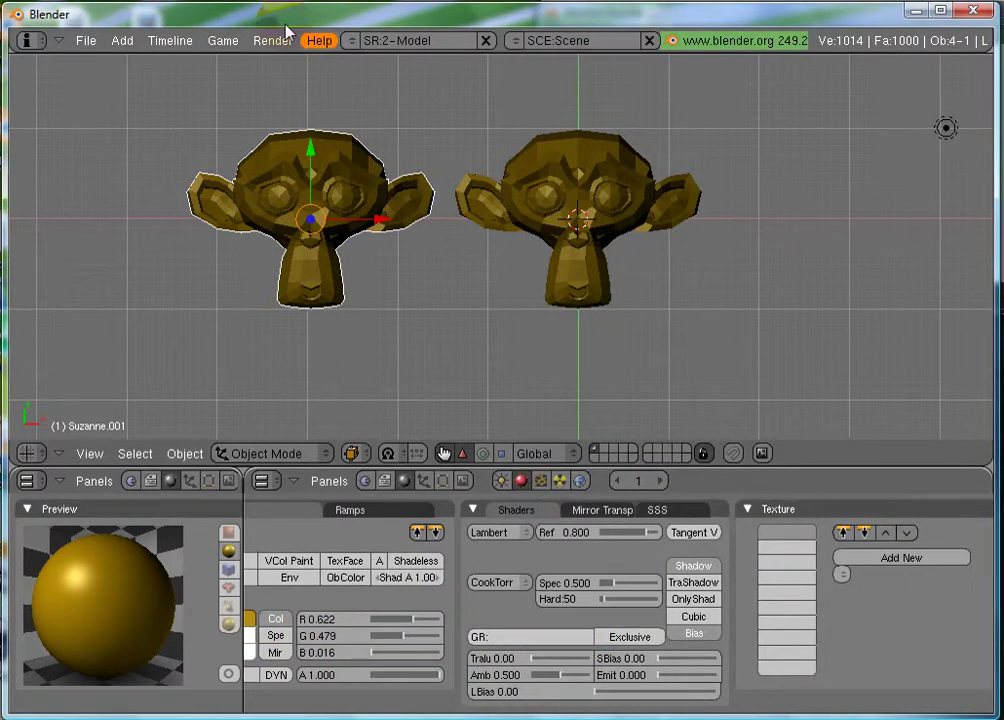
pyautogui.click(276, 42)
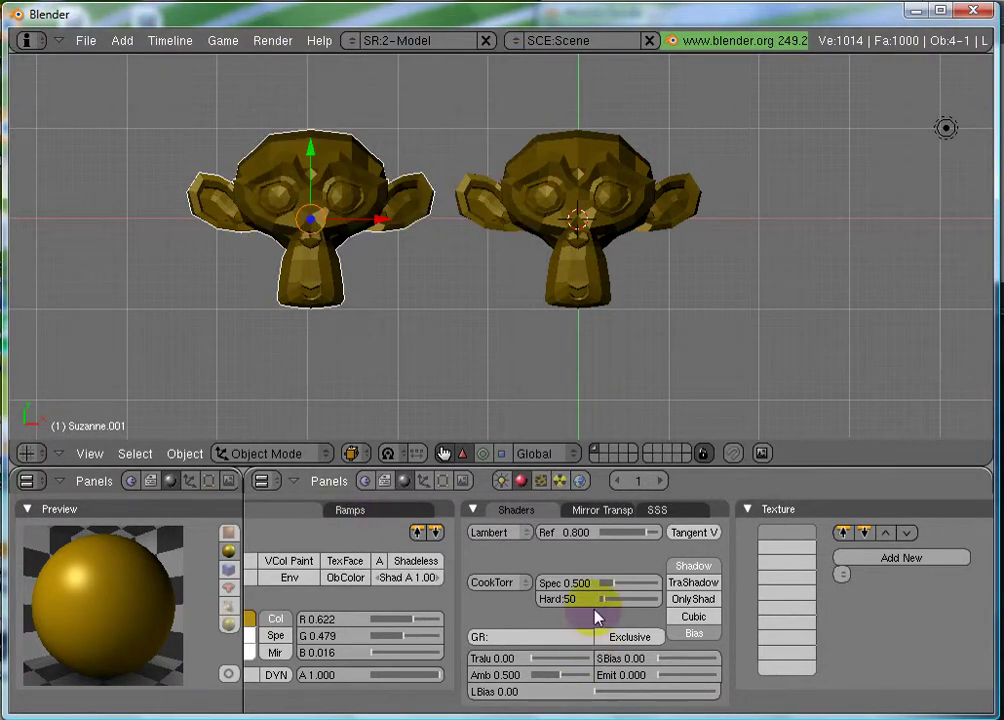
pyautogui.scroll(-1, 605, 593)
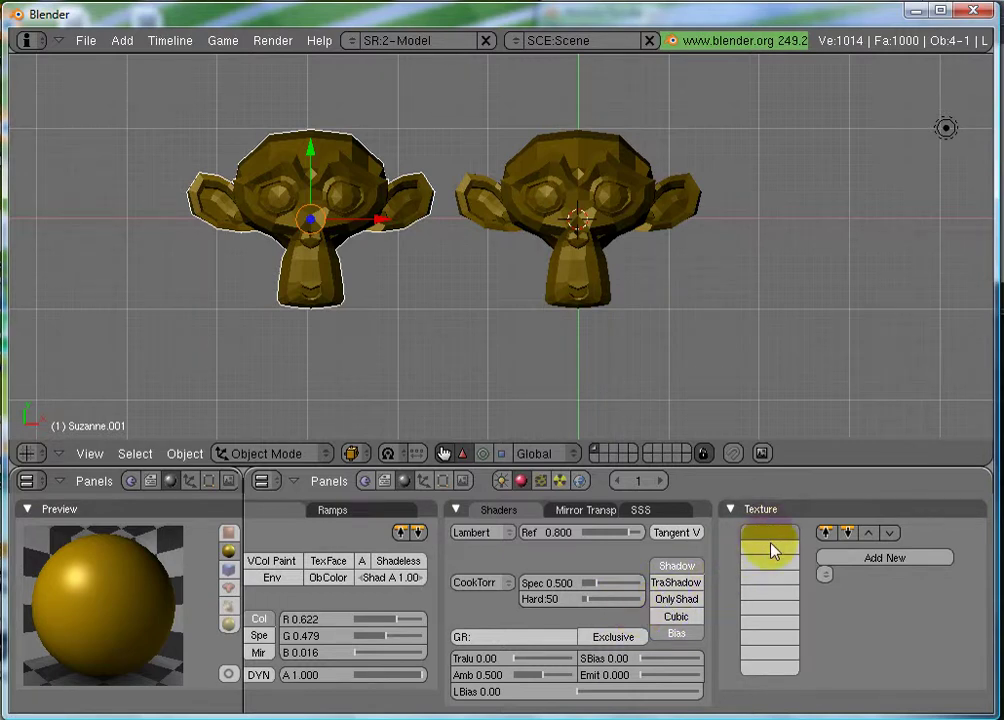
# Add texture Tex.001 to SuzMat and switch to its Texture buttons (F6).
pyautogui.scroll(5, 696, 590)
pyautogui.scroll(6, 672, 600)
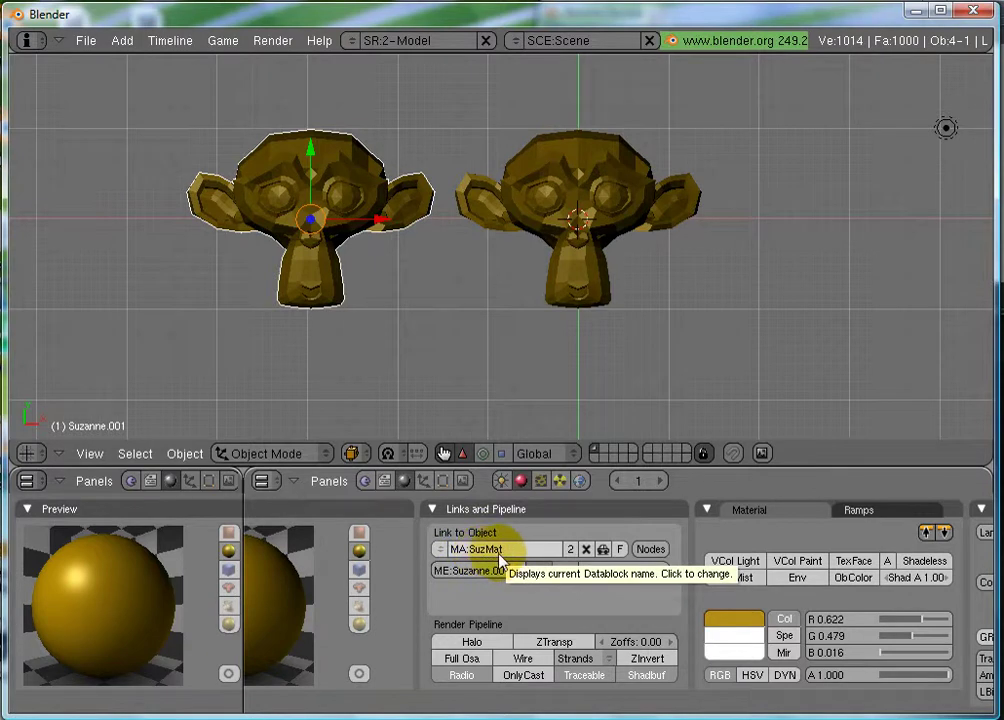
pyautogui.scroll(-6, 587, 600)
pyautogui.scroll(-4, 715, 617)
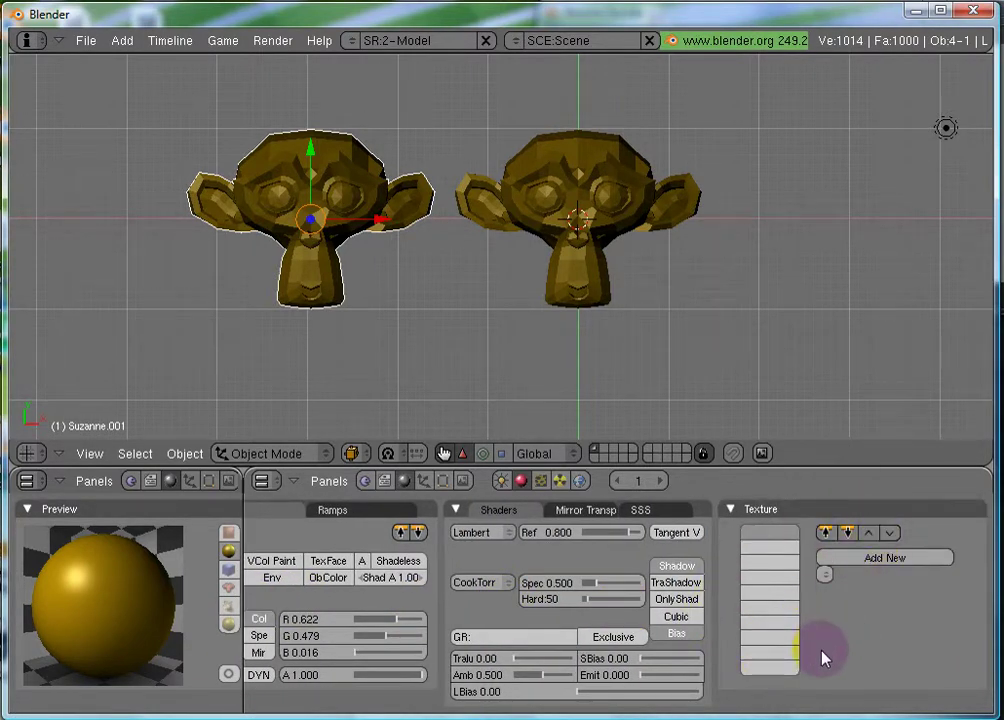
pyautogui.click(870, 562)
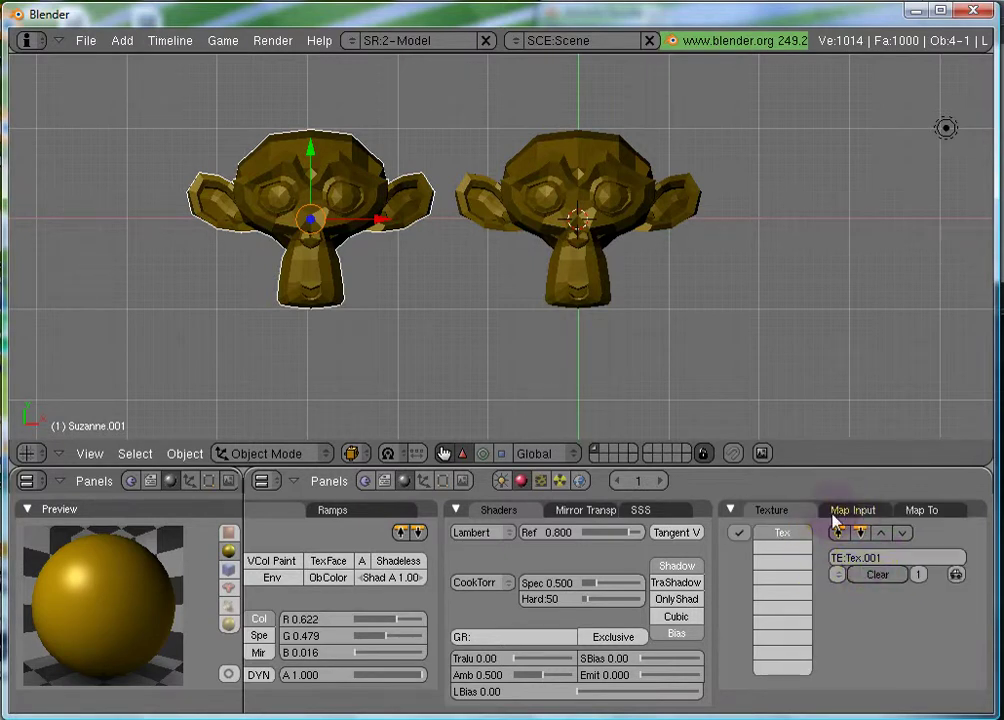
pyautogui.click(541, 481)
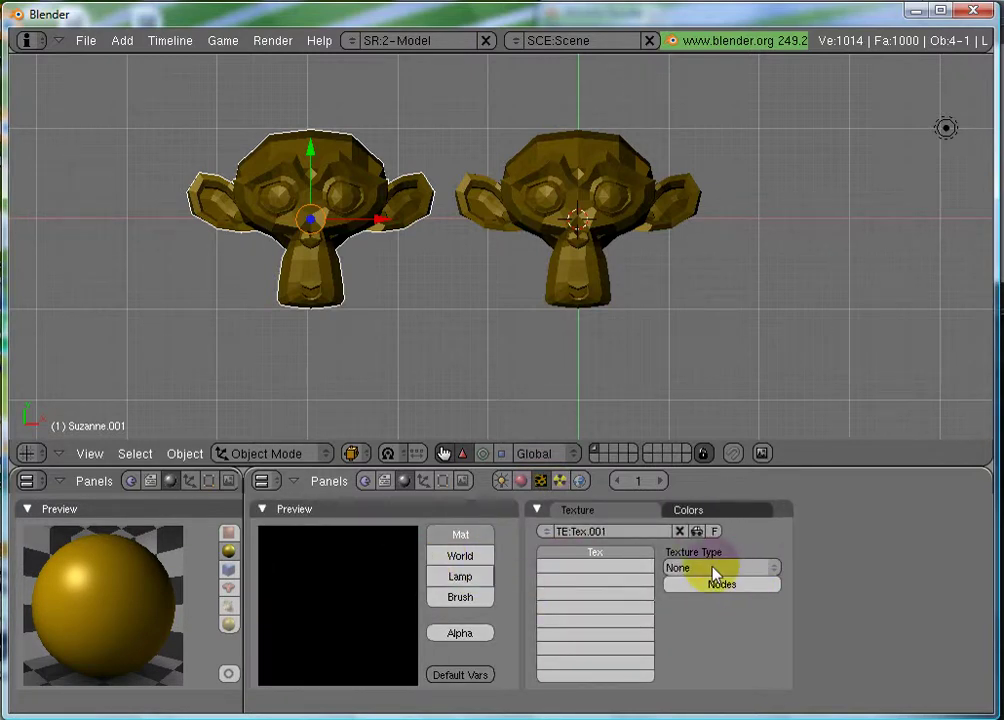
# Set Tex.001's type to Clouds and render the monkeys to preview it.
pyautogui.click(713, 570)
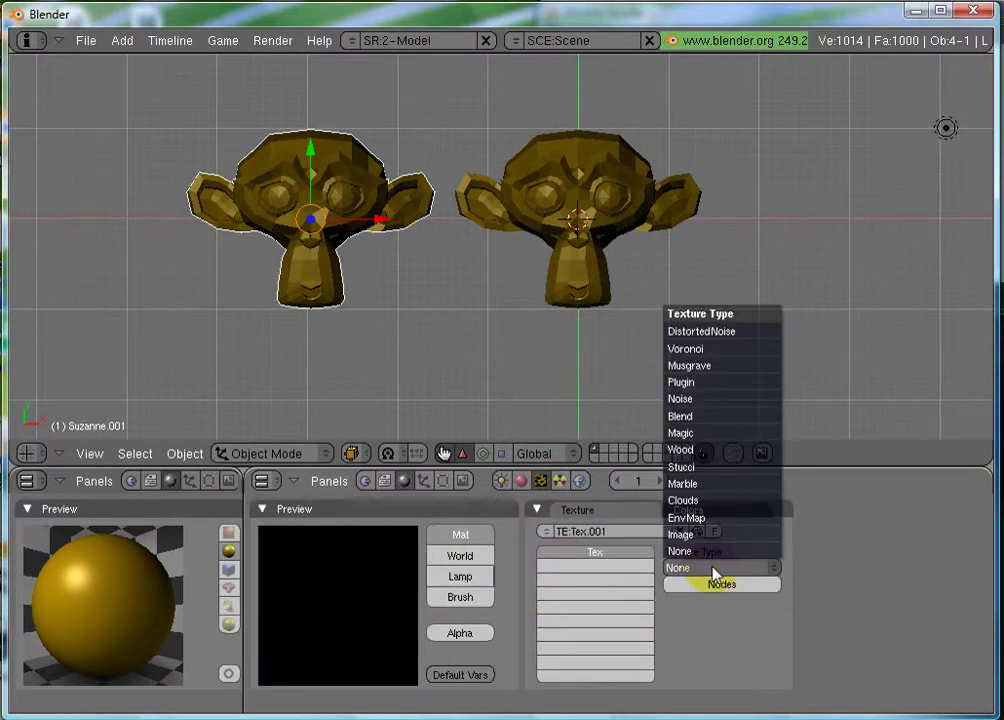
pyautogui.click(701, 500)
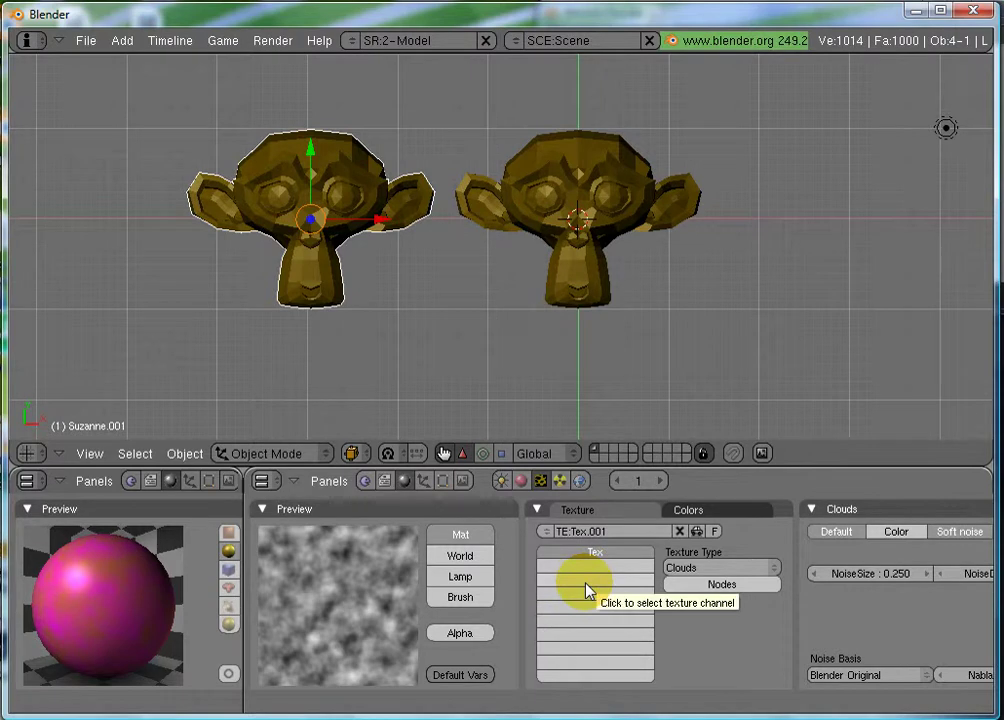
pyautogui.press('F12')
pyautogui.scroll(3, 862, 217)
pyautogui.scroll(-3, 862, 217)
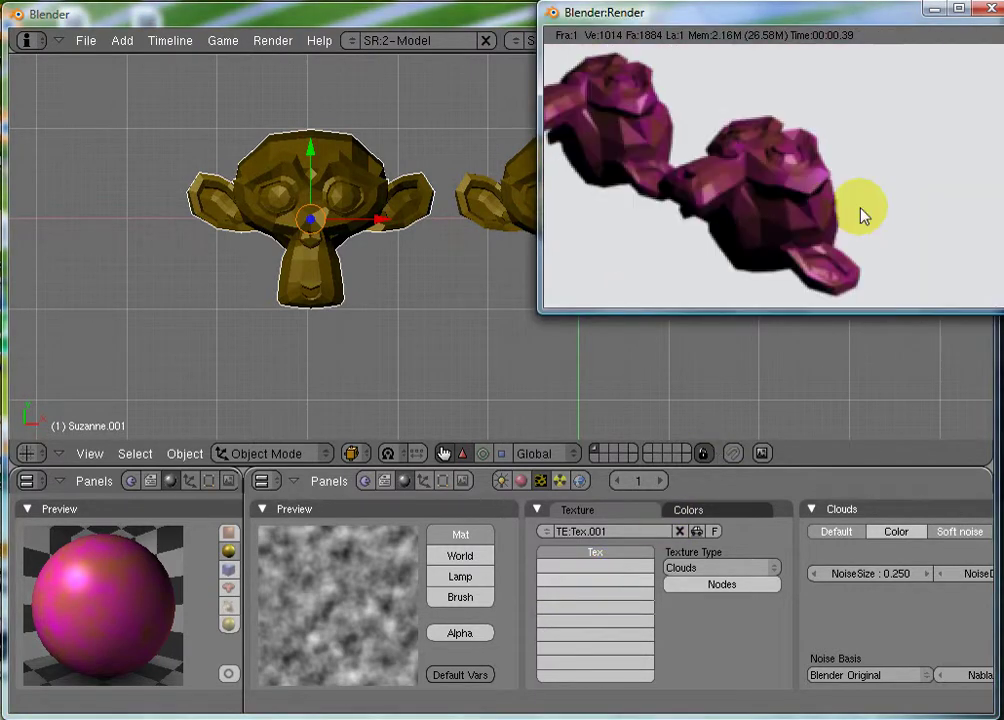
pyautogui.scroll(-1, 850, 222)
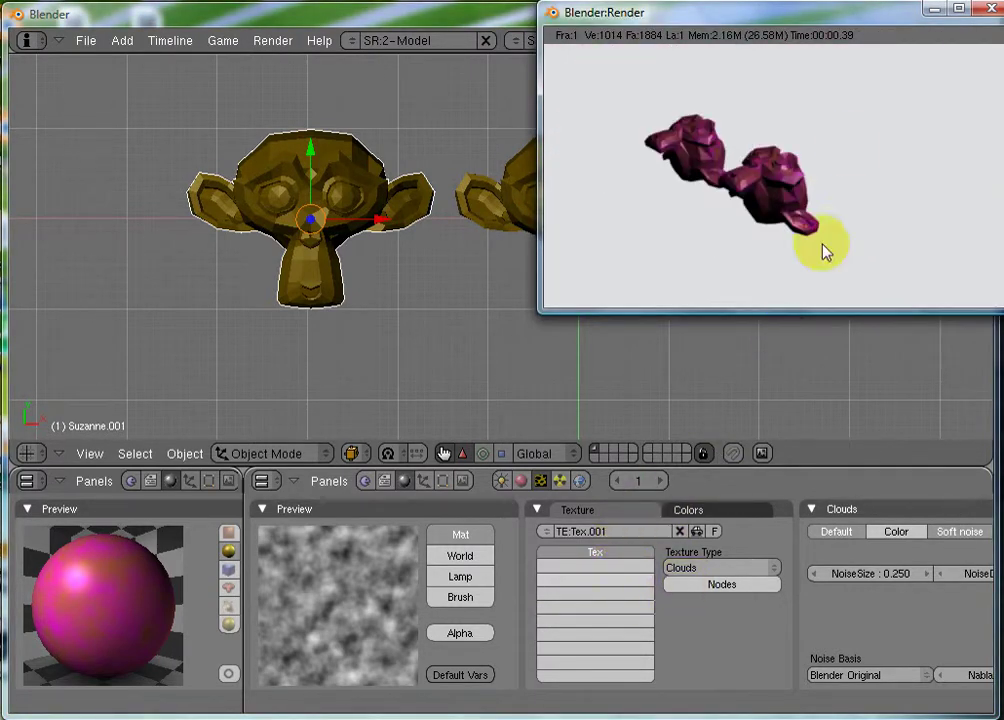
pyautogui.press('F12')
pyautogui.press('Escape')
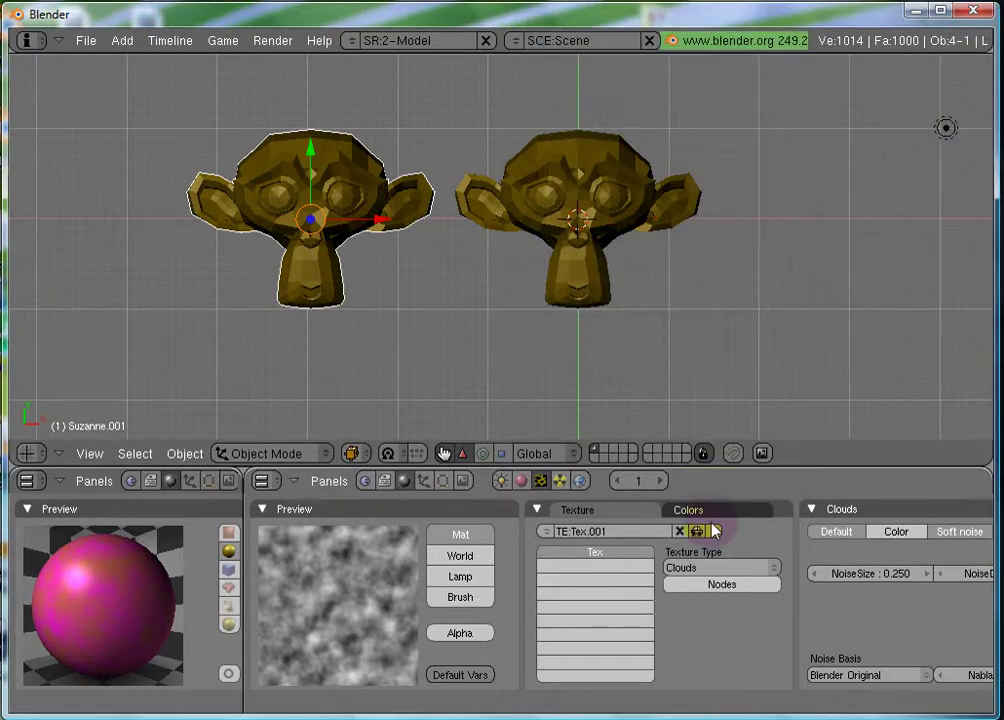
# Change the texture type to Wood (Bands, Sin, noise size 0.250, turbulence 5.00).
pyautogui.click(720, 567)
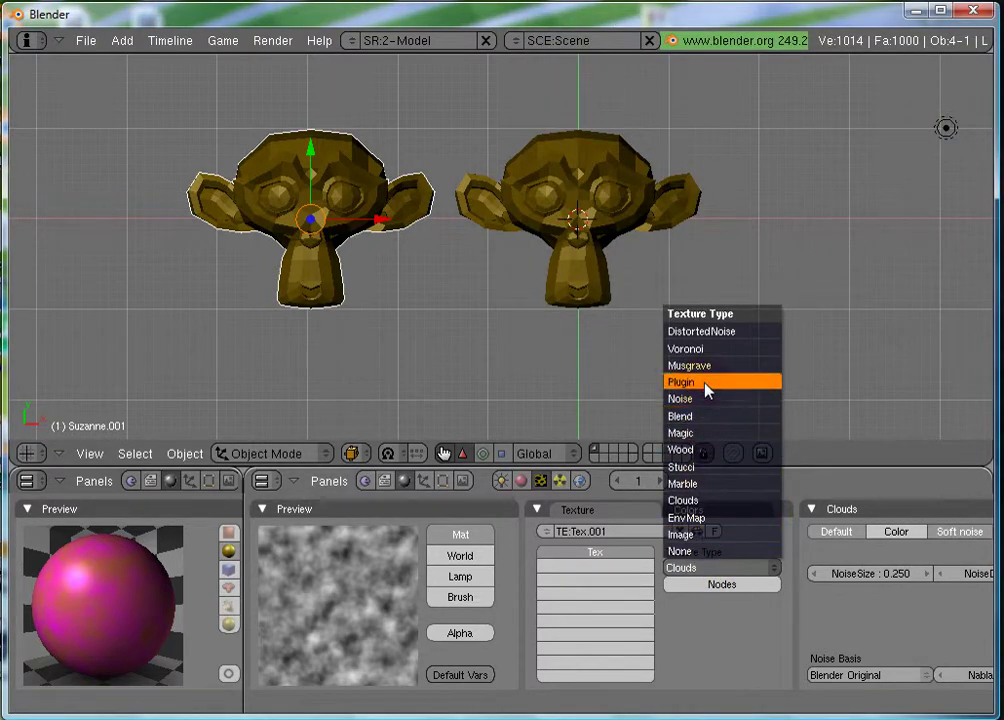
pyautogui.click(701, 450)
pyautogui.moveTo(670, 653); pyautogui.dragTo(625, 620, button='middle')
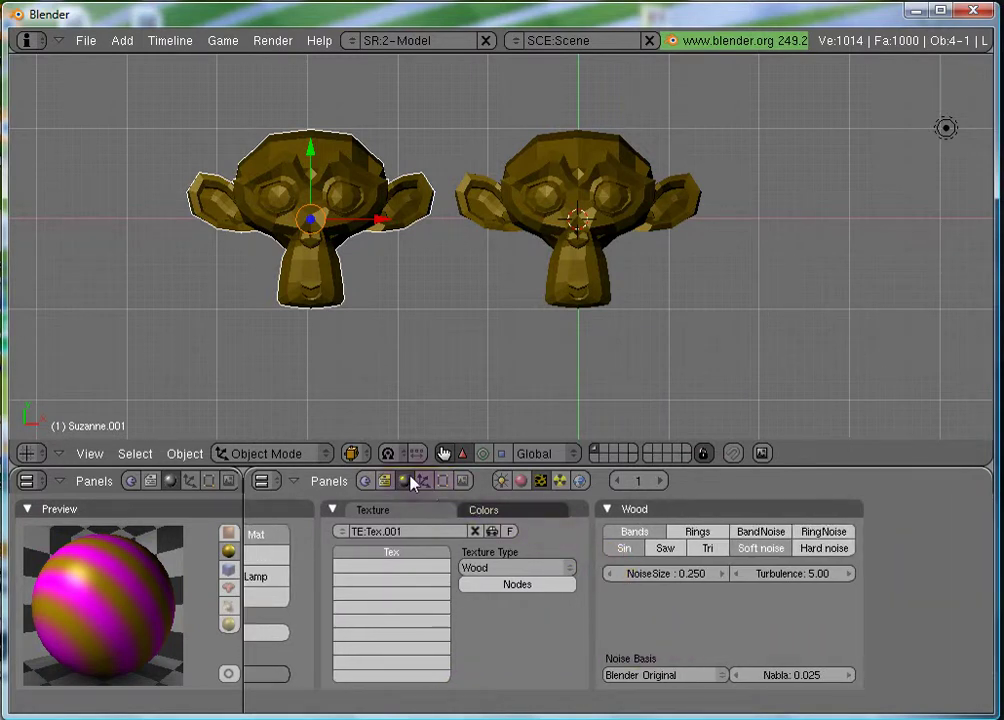
# In Map To, set the wood texture colour to dark orange (R 0.591, G 0.235, B 0.007).
pyautogui.click(521, 481)
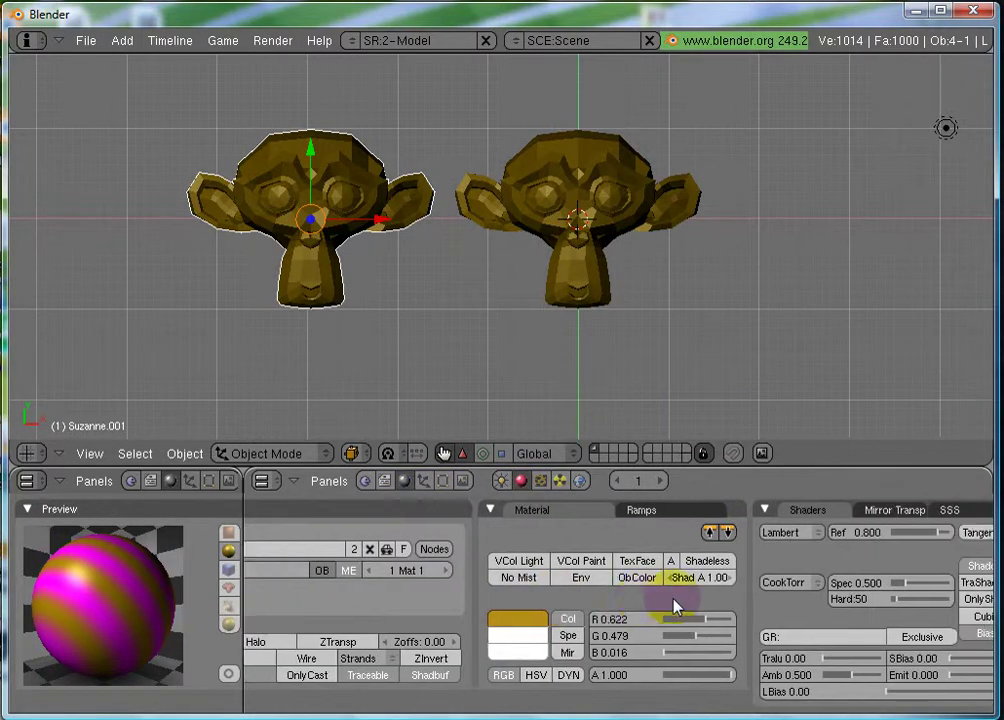
pyautogui.scroll(-6, 676, 605)
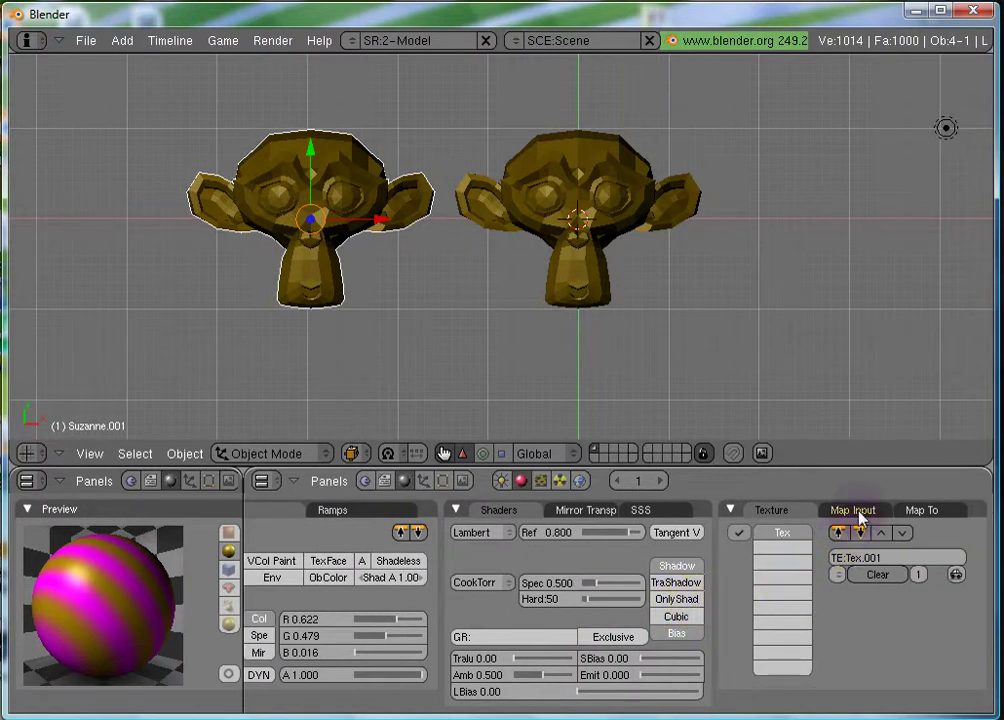
pyautogui.click(858, 513)
pyautogui.click(920, 514)
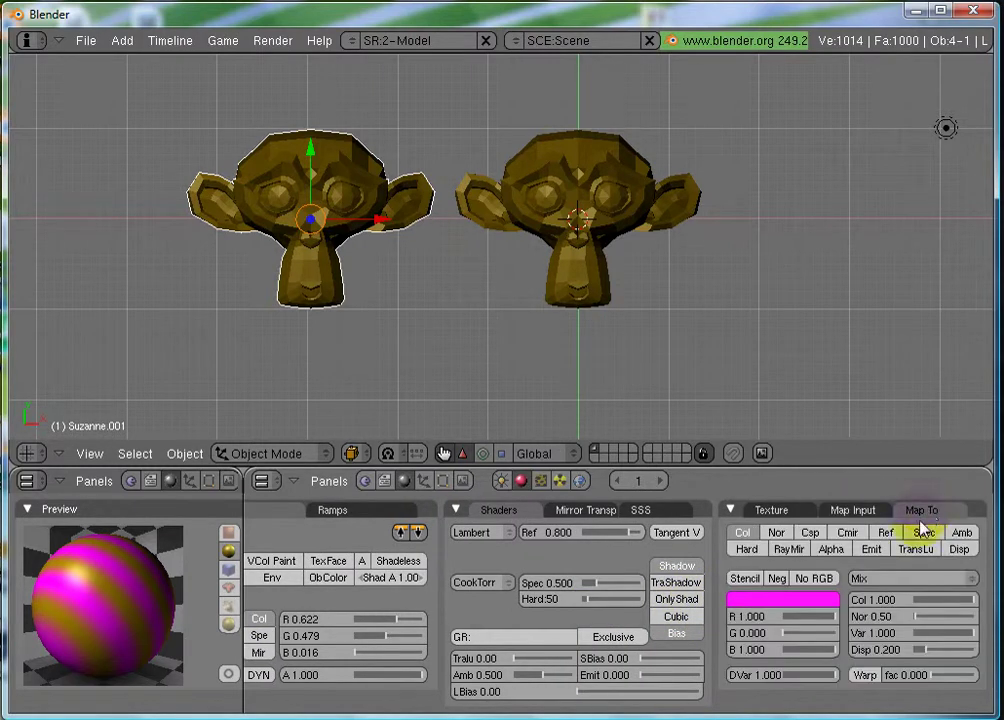
pyautogui.click(790, 600)
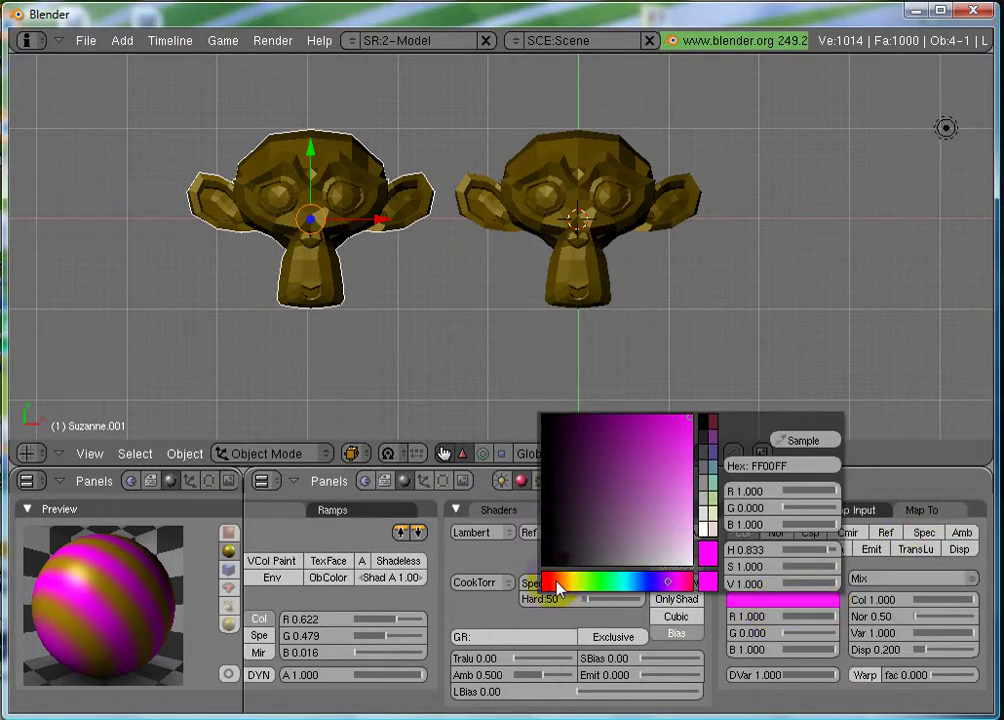
pyautogui.click(552, 584)
pyautogui.moveTo(687, 416); pyautogui.dragTo(631, 416)
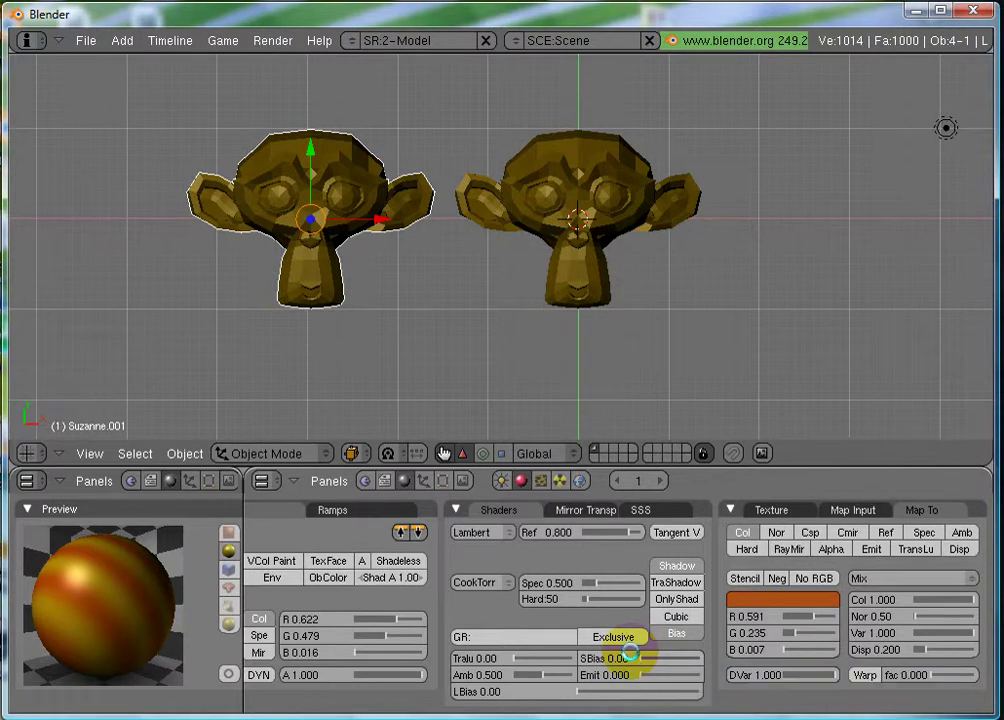
# Render the wood-grained monkeys, pan to frame both, then close the render.
pyautogui.press('F12')
pyautogui.scroll(2, 840, 300)
pyautogui.scroll(-2, 842, 303)
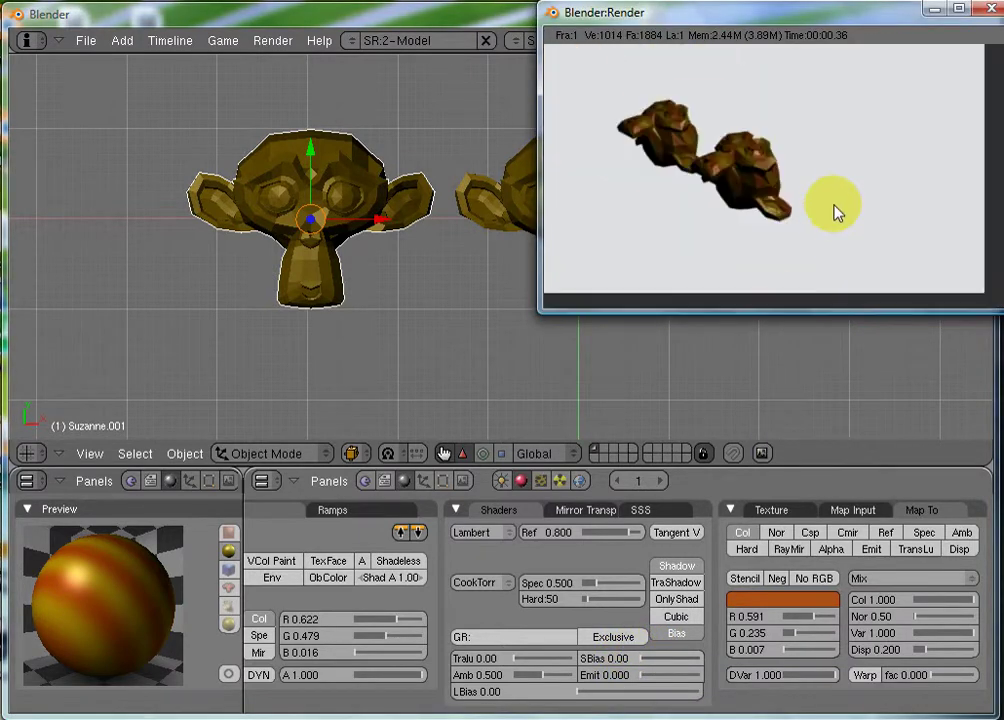
pyautogui.moveTo(798, 206); pyautogui.dragTo(762, 275, button='middle')
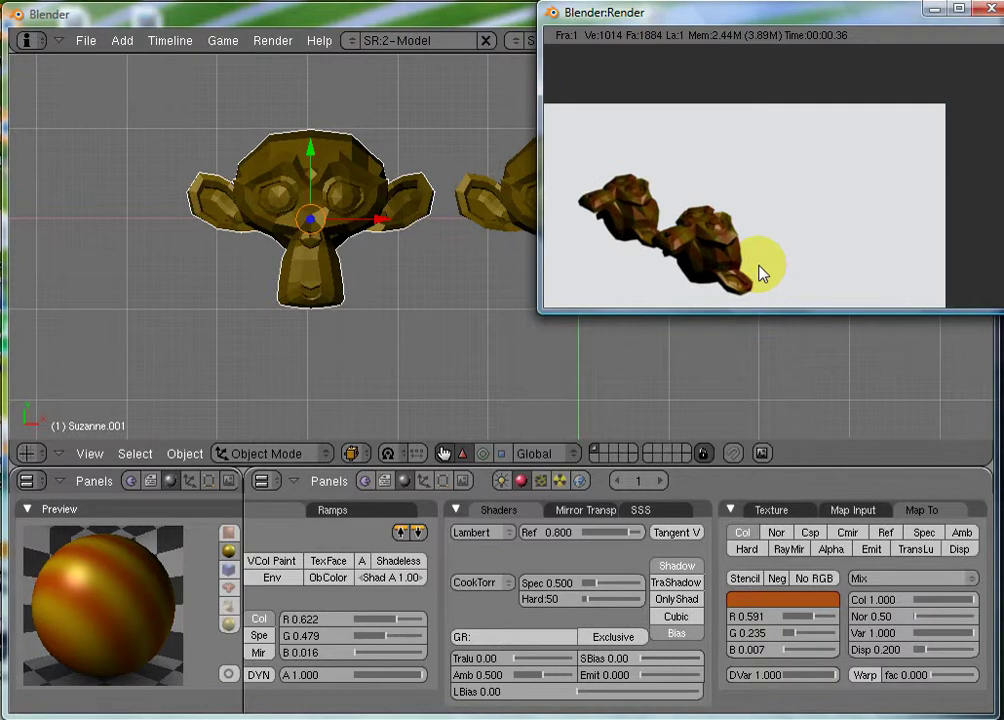
pyautogui.press('Escape')
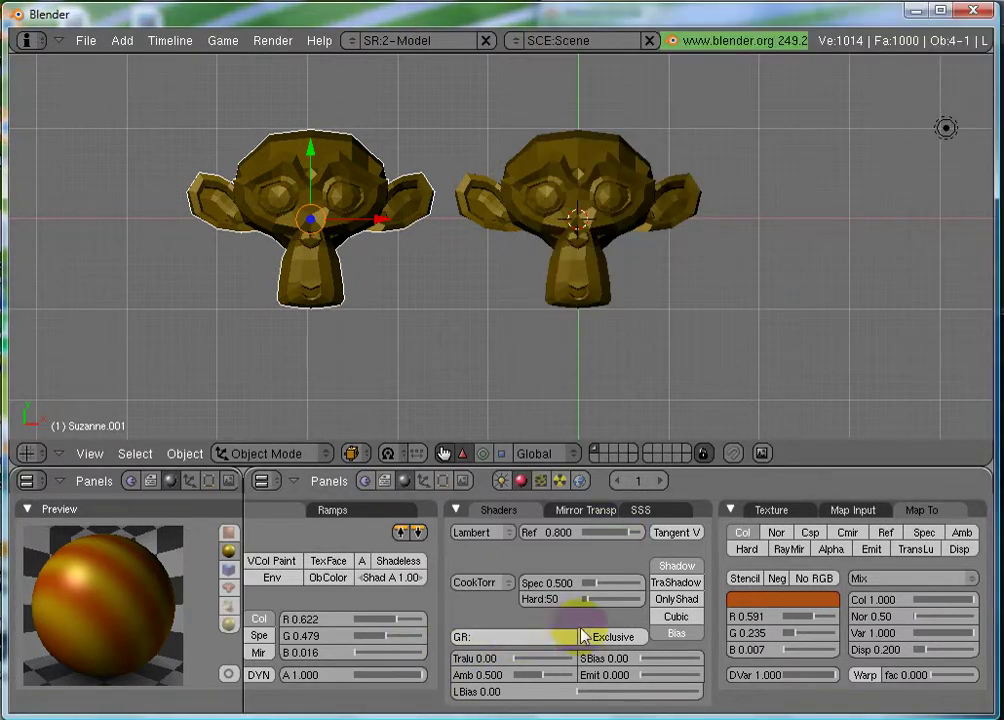
pyautogui.scroll(5, 701, 634)
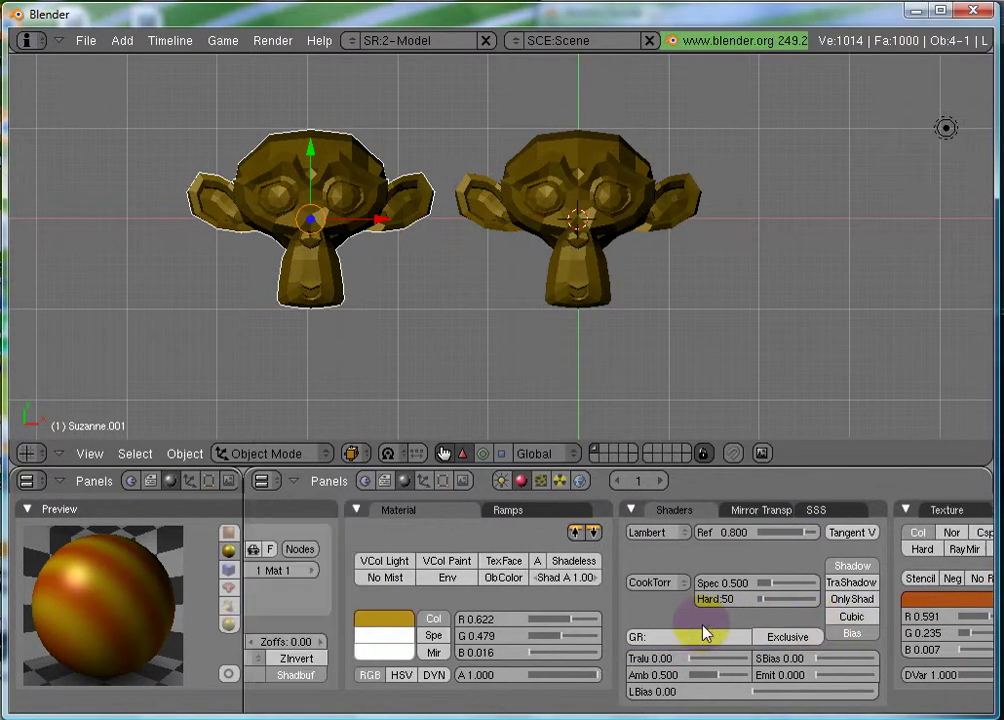
pyautogui.scroll(12, 703, 632)
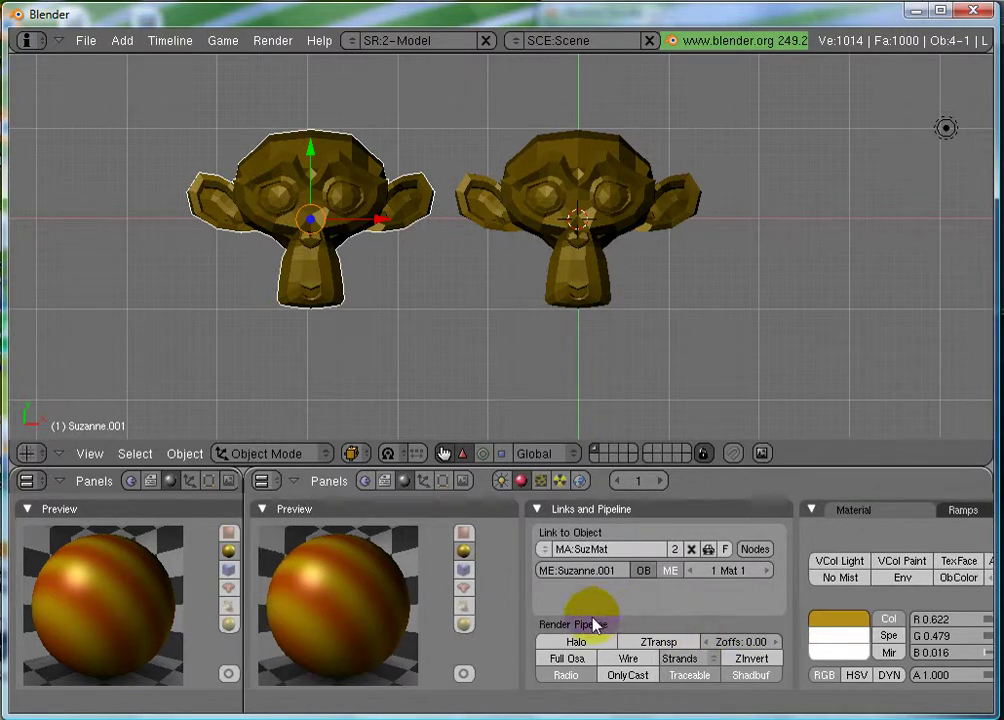